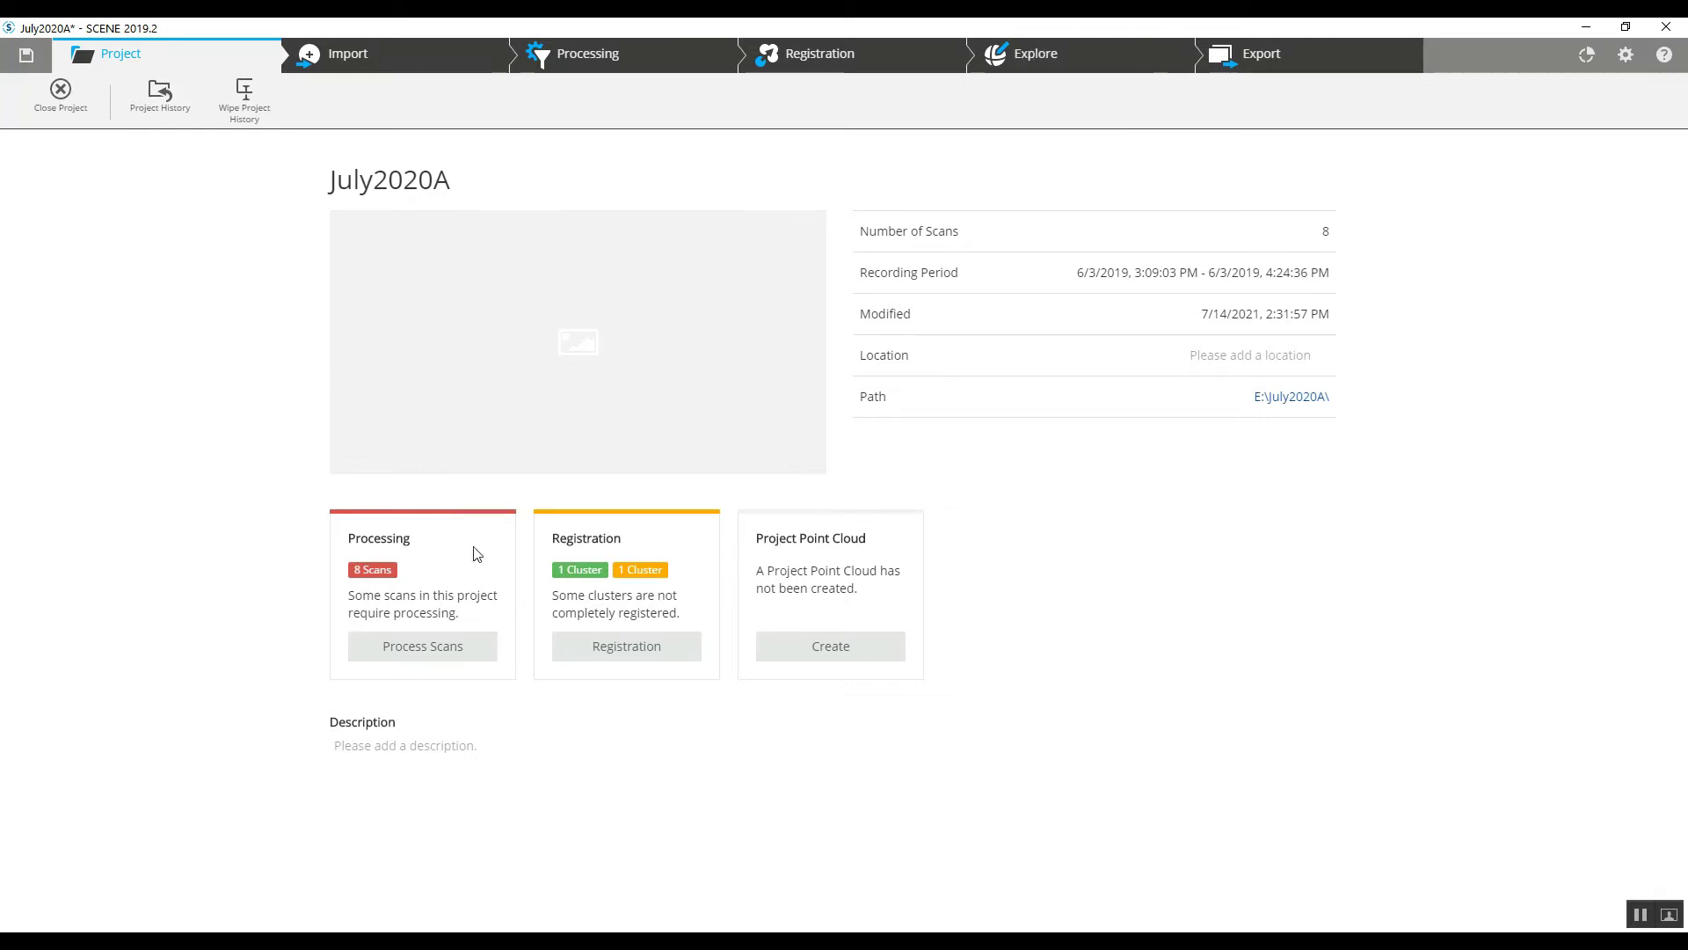
# Switch to the Explore stage and view the properties of the top-level ScanManager under Scans.
pyautogui.click(1041, 61)
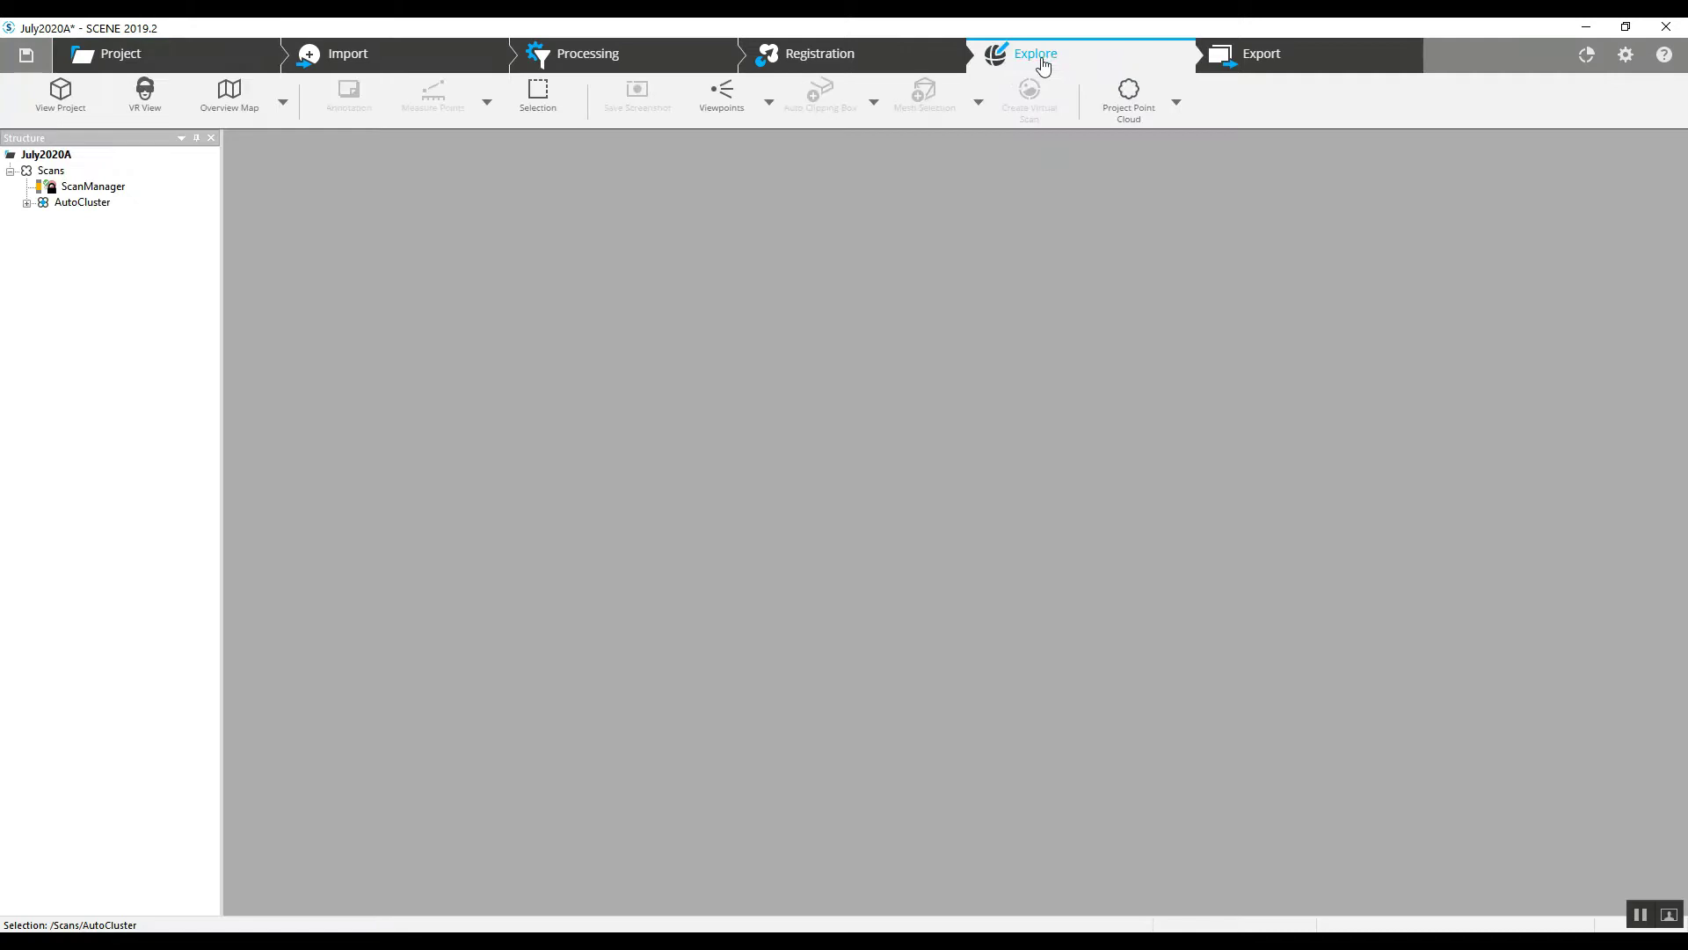
pyautogui.click(348, 141)
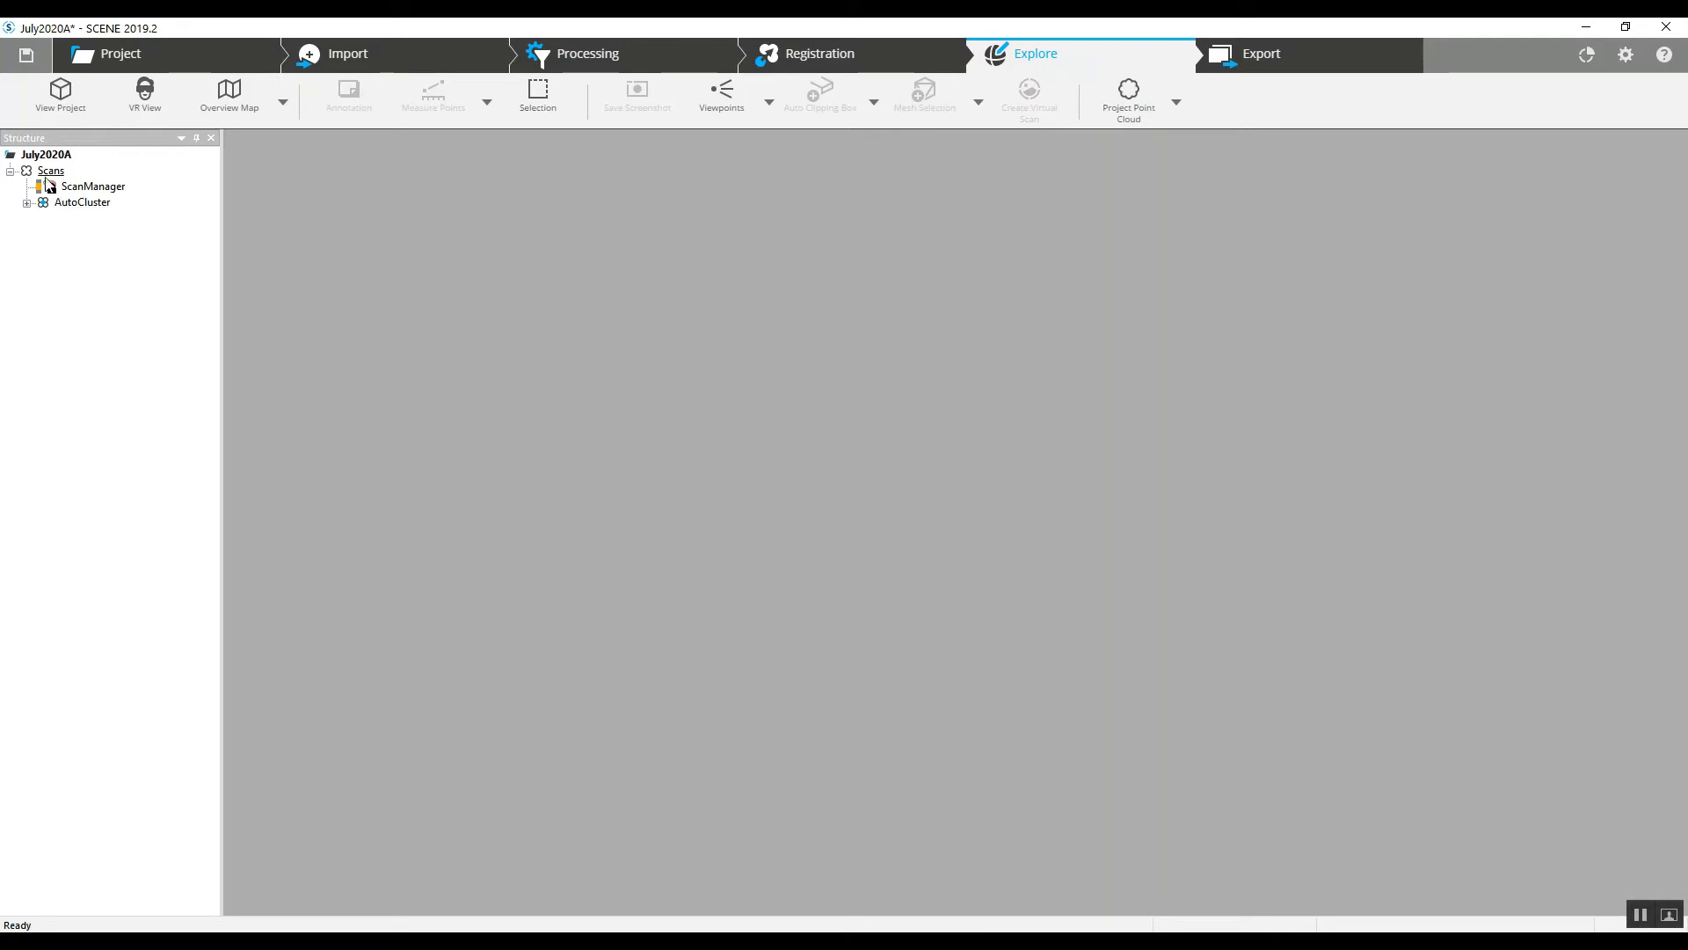
pyautogui.doubleClick(89, 188)
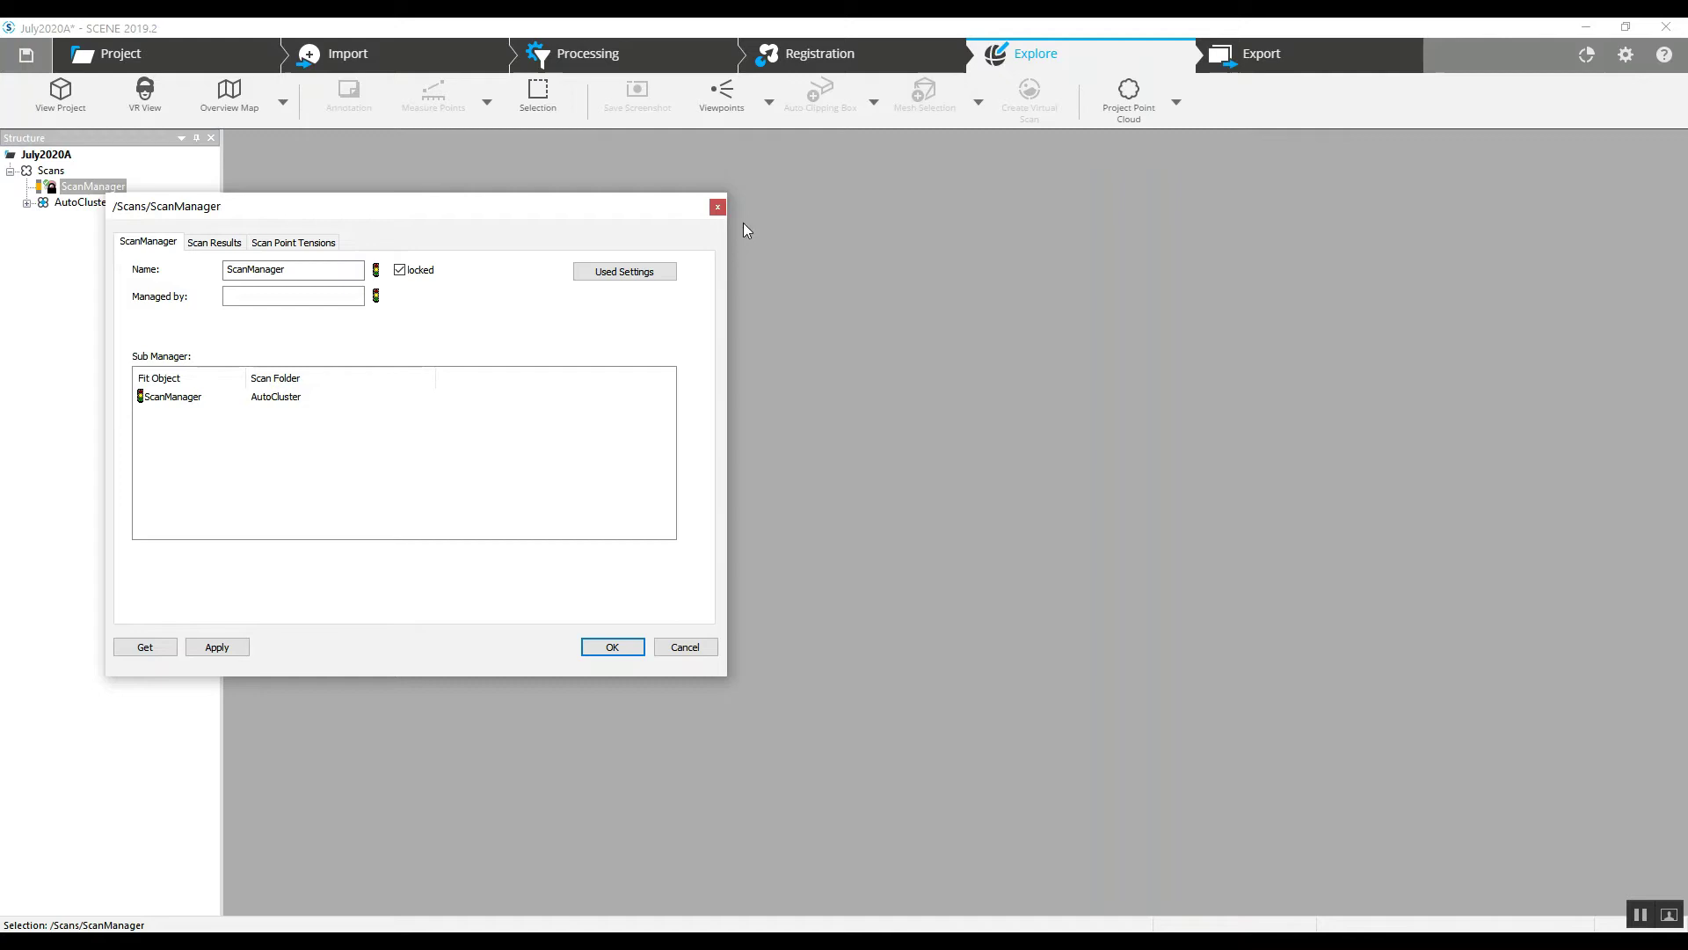
pyautogui.click(717, 207)
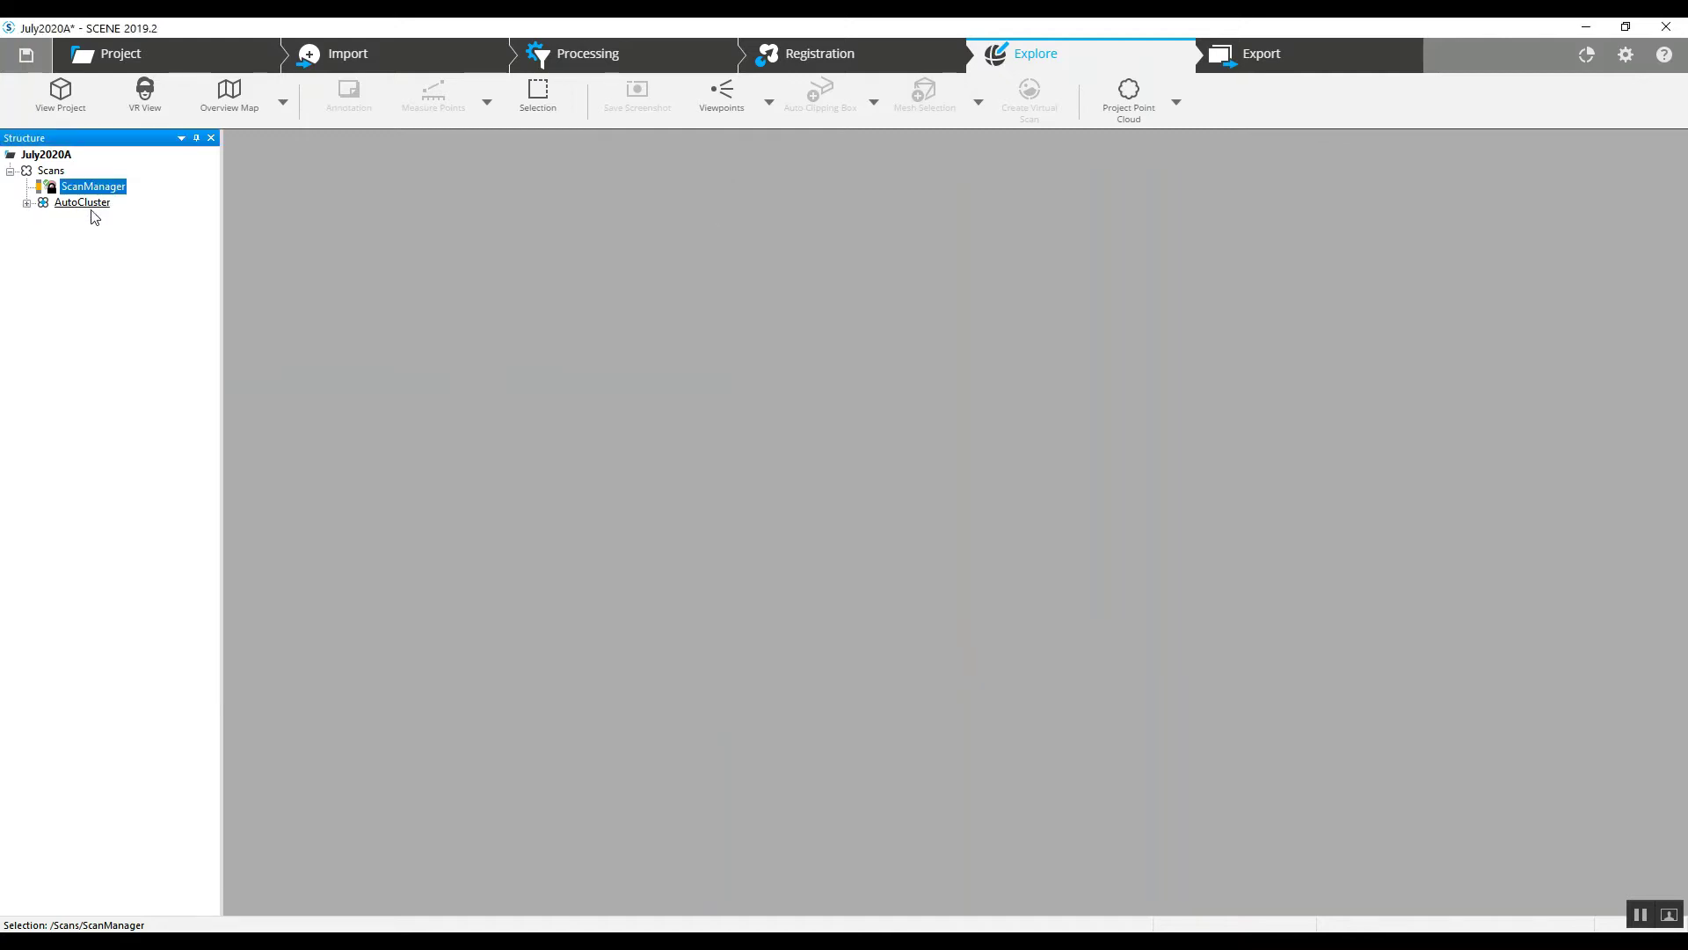
# Open FARO_Scan_005 from the AutoCluster and bring the parking garage facade with the metal lattice into view.
pyautogui.click(27, 204)
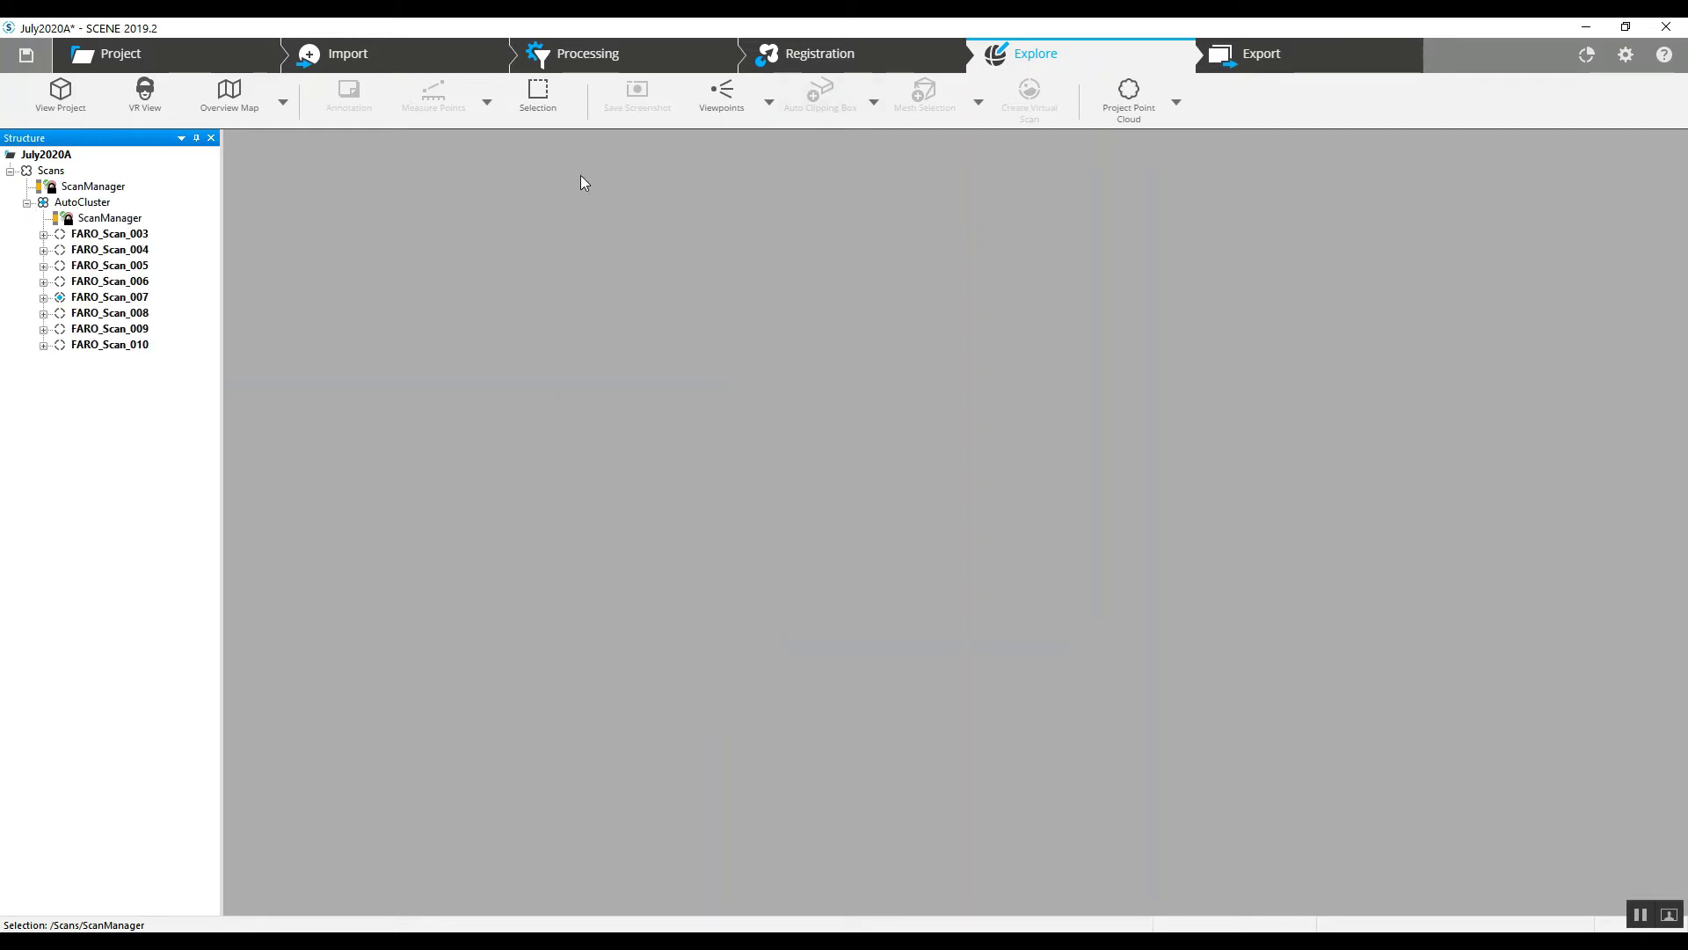
pyautogui.doubleClick(115, 265)
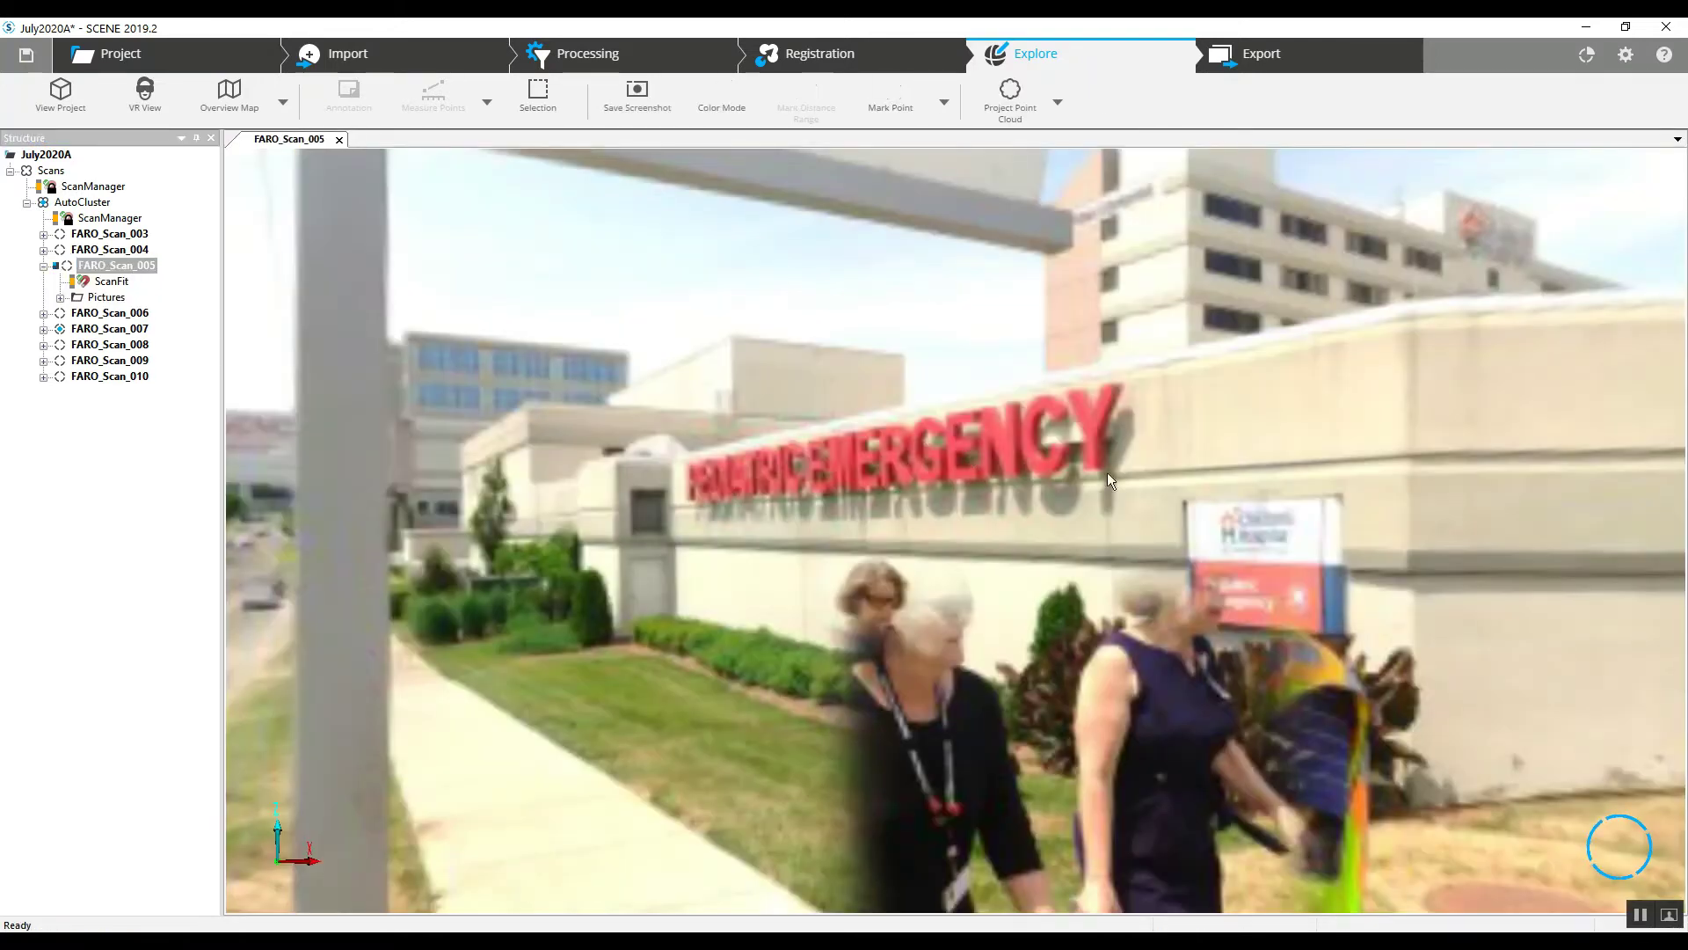
pyautogui.moveTo(1106, 472)
pyautogui.mouseDown()
pyautogui.moveTo(623, 431)
pyautogui.moveTo(899, 430)
pyautogui.moveTo(763, 518)
pyautogui.moveTo(930, 478)
pyautogui.moveTo(833, 554)
pyautogui.moveTo(863, 402)
pyautogui.moveTo(943, 481)
pyautogui.moveTo(863, 494)
pyautogui.moveTo(1119, 483)
pyautogui.mouseUp()
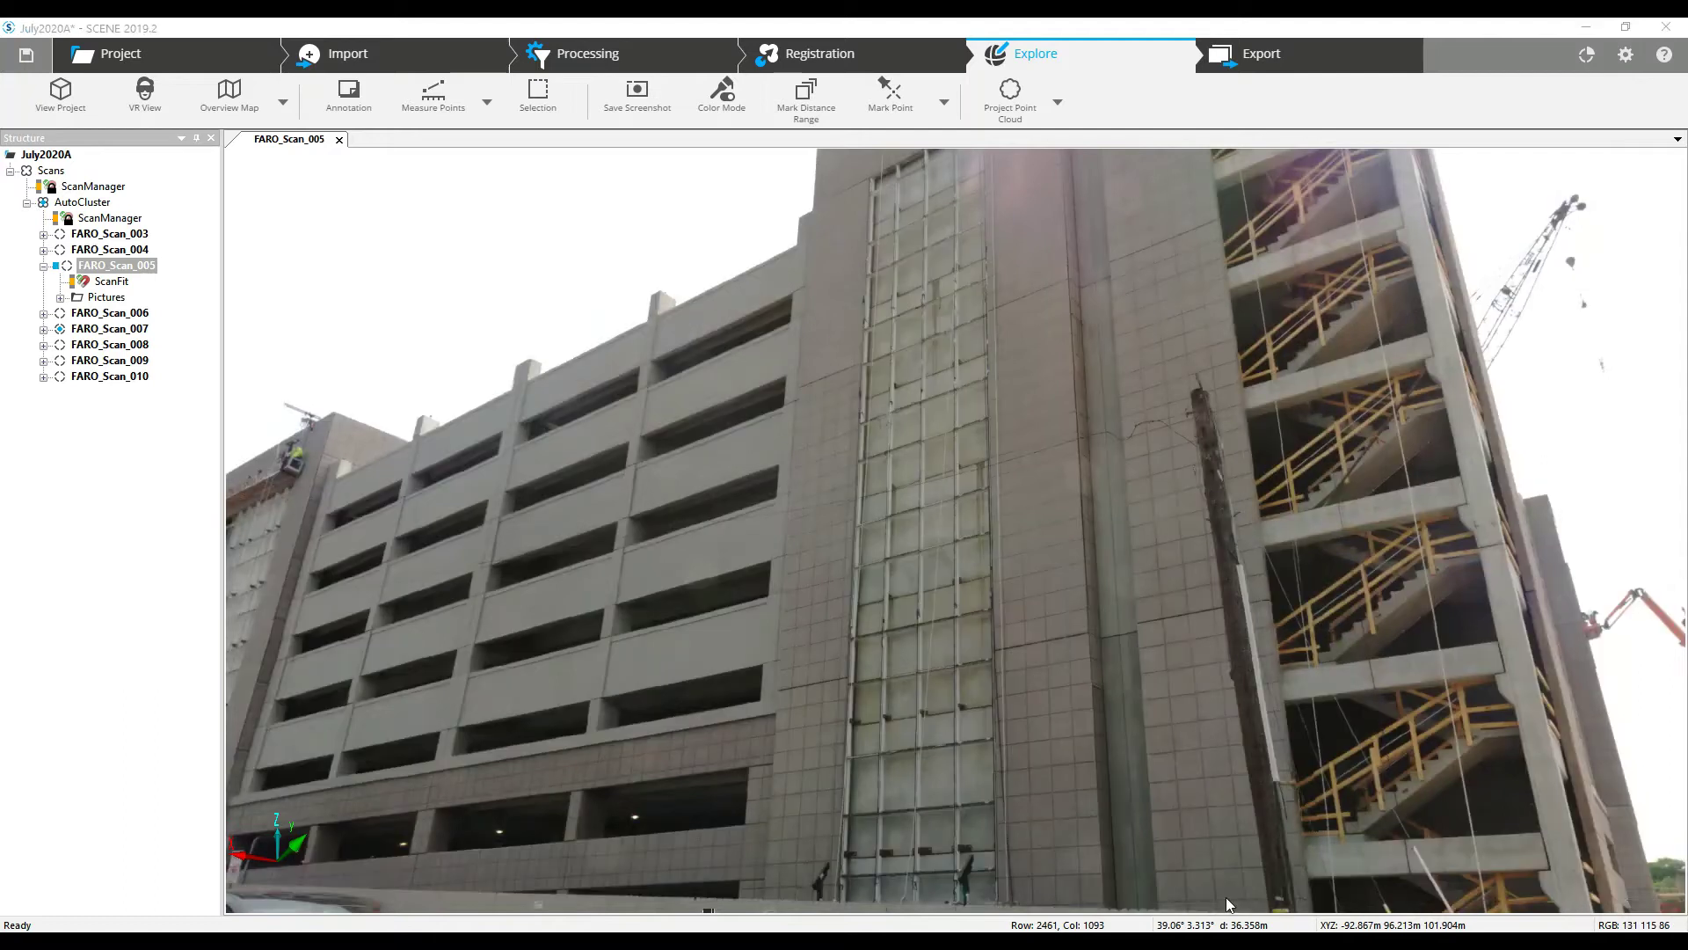
pyautogui.moveTo(1210, 616)
pyautogui.mouseDown()
pyautogui.moveTo(1275, 579)
pyautogui.moveTo(1199, 599)
pyautogui.mouseUp()
pyautogui.doubleClick(963, 582)
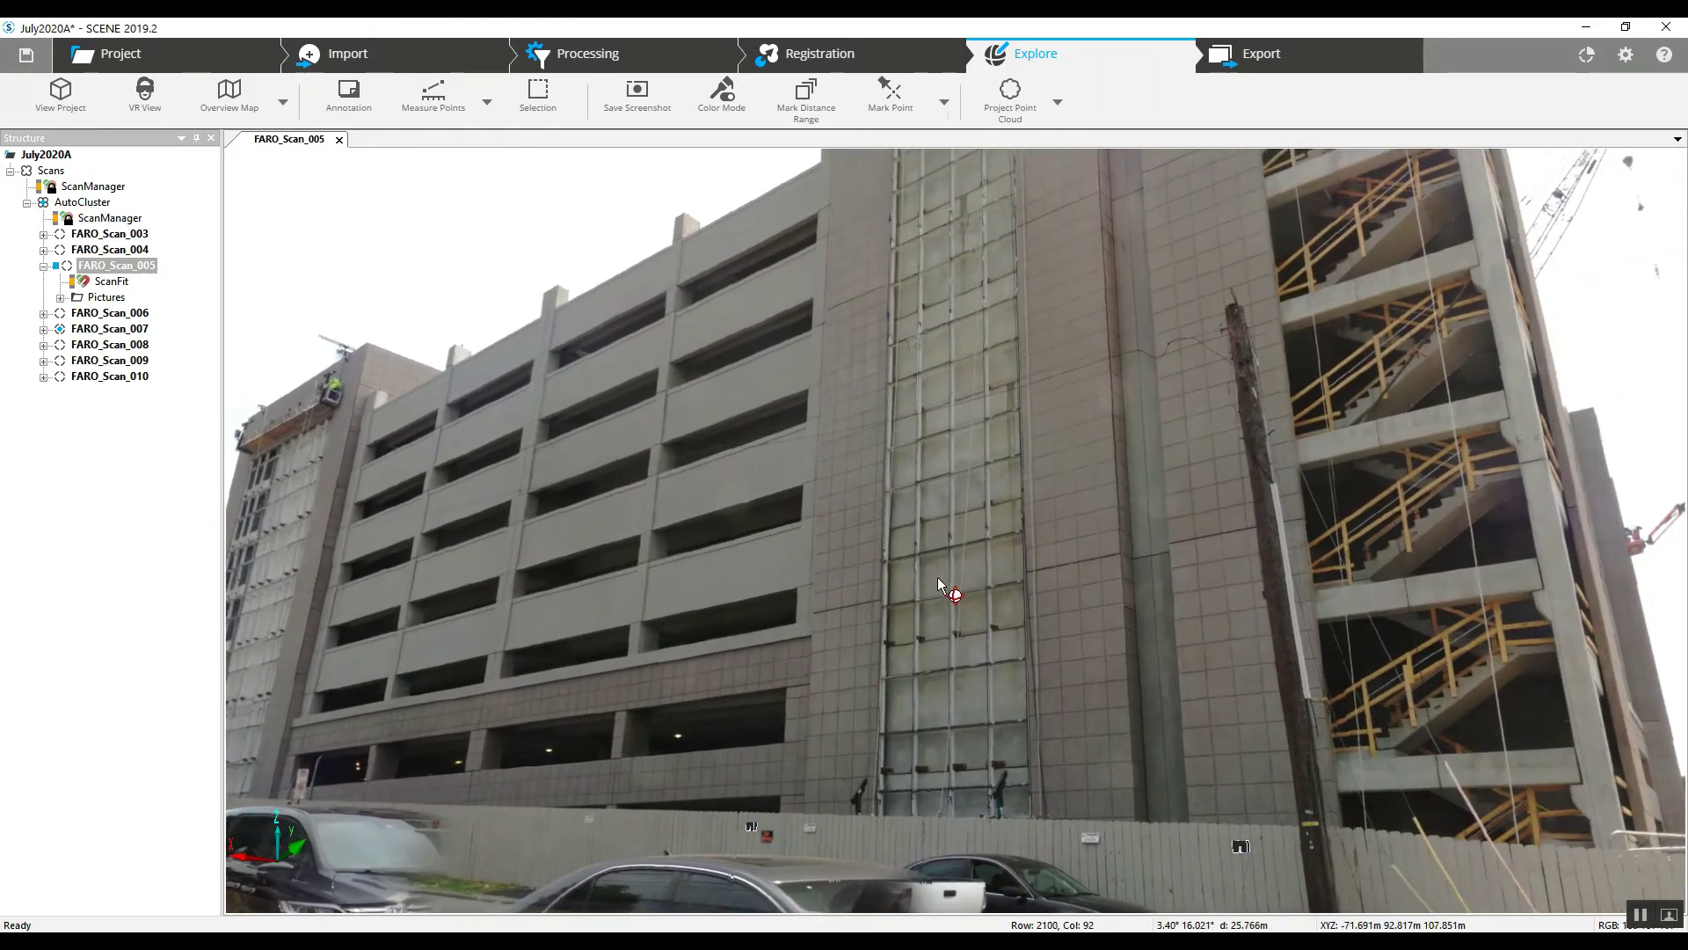
pyautogui.doubleClick(1062, 554)
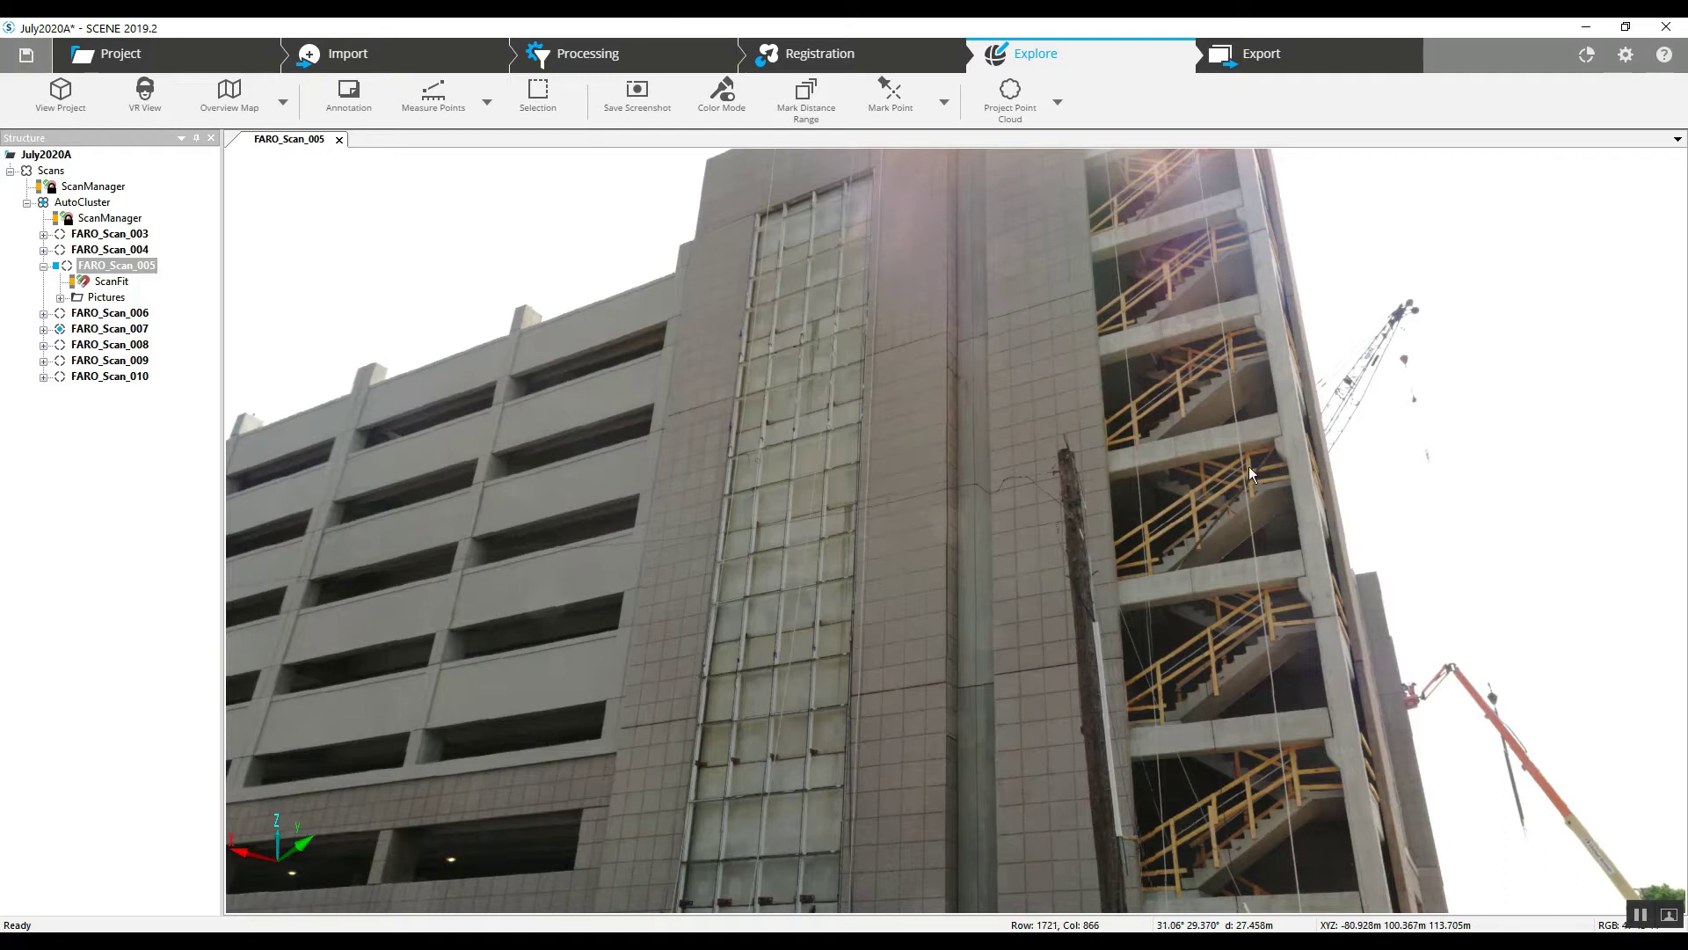
pyautogui.moveTo(851, 451)
pyautogui.mouseDown()
pyautogui.moveTo(857, 384)
pyautogui.moveTo(867, 460)
pyautogui.mouseUp()
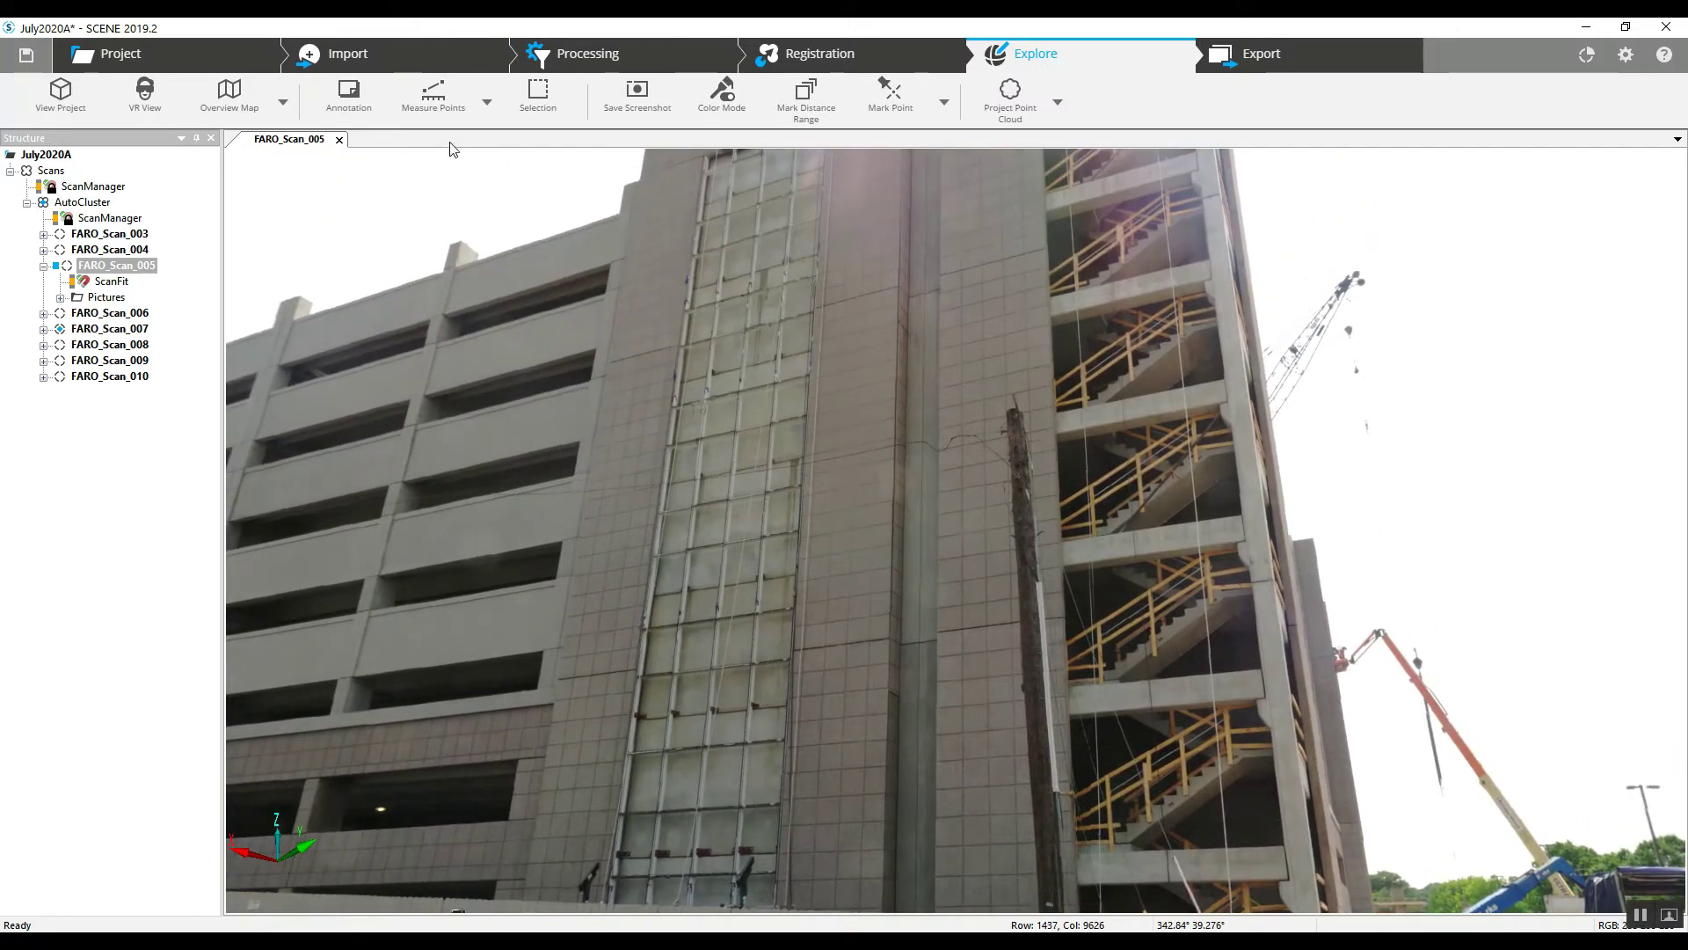
# Place an annotation on the metal lattice of the garage facade and name it Lattice.
pyautogui.click(346, 96)
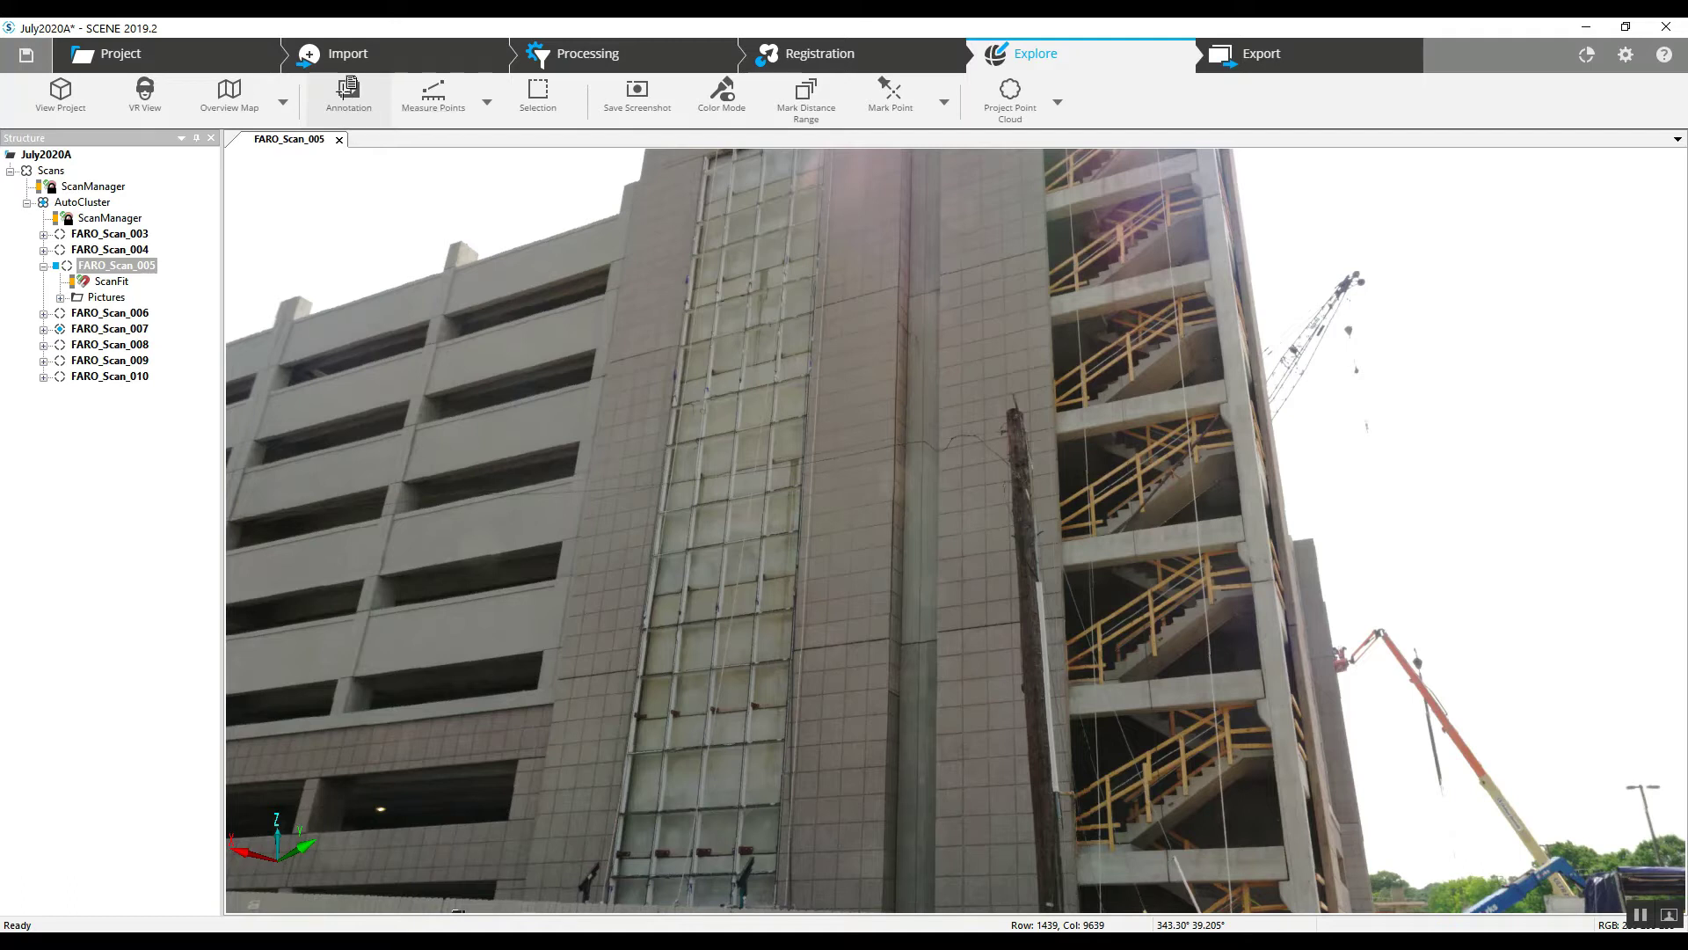
pyautogui.click(719, 616)
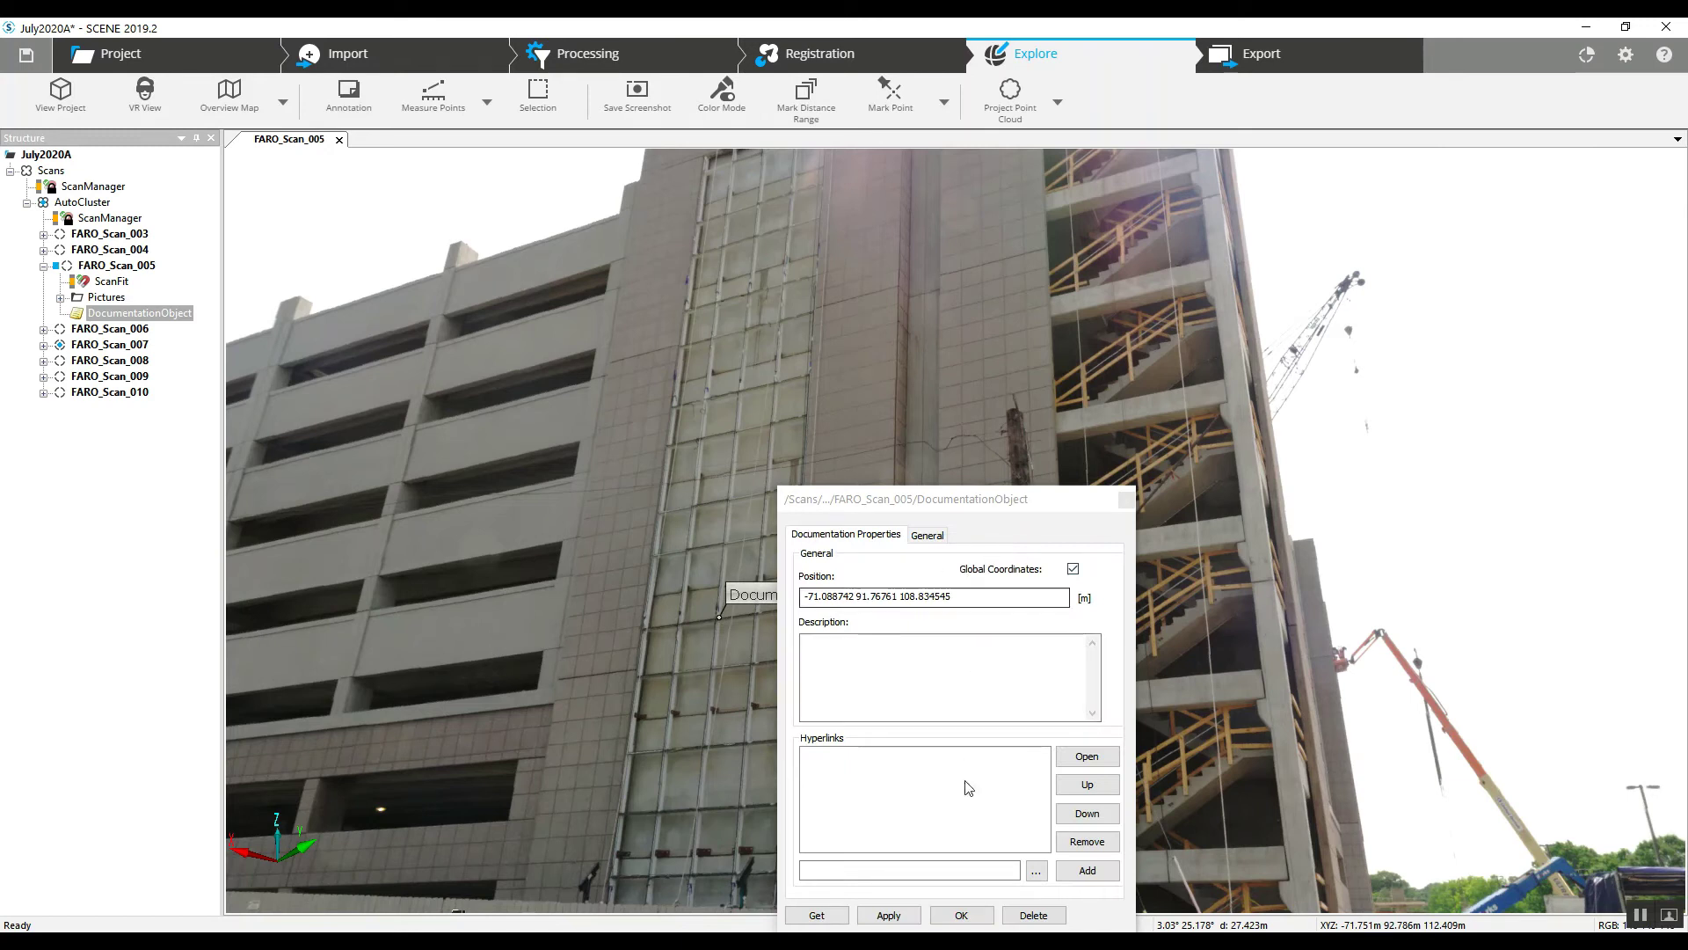
pyautogui.click(926, 535)
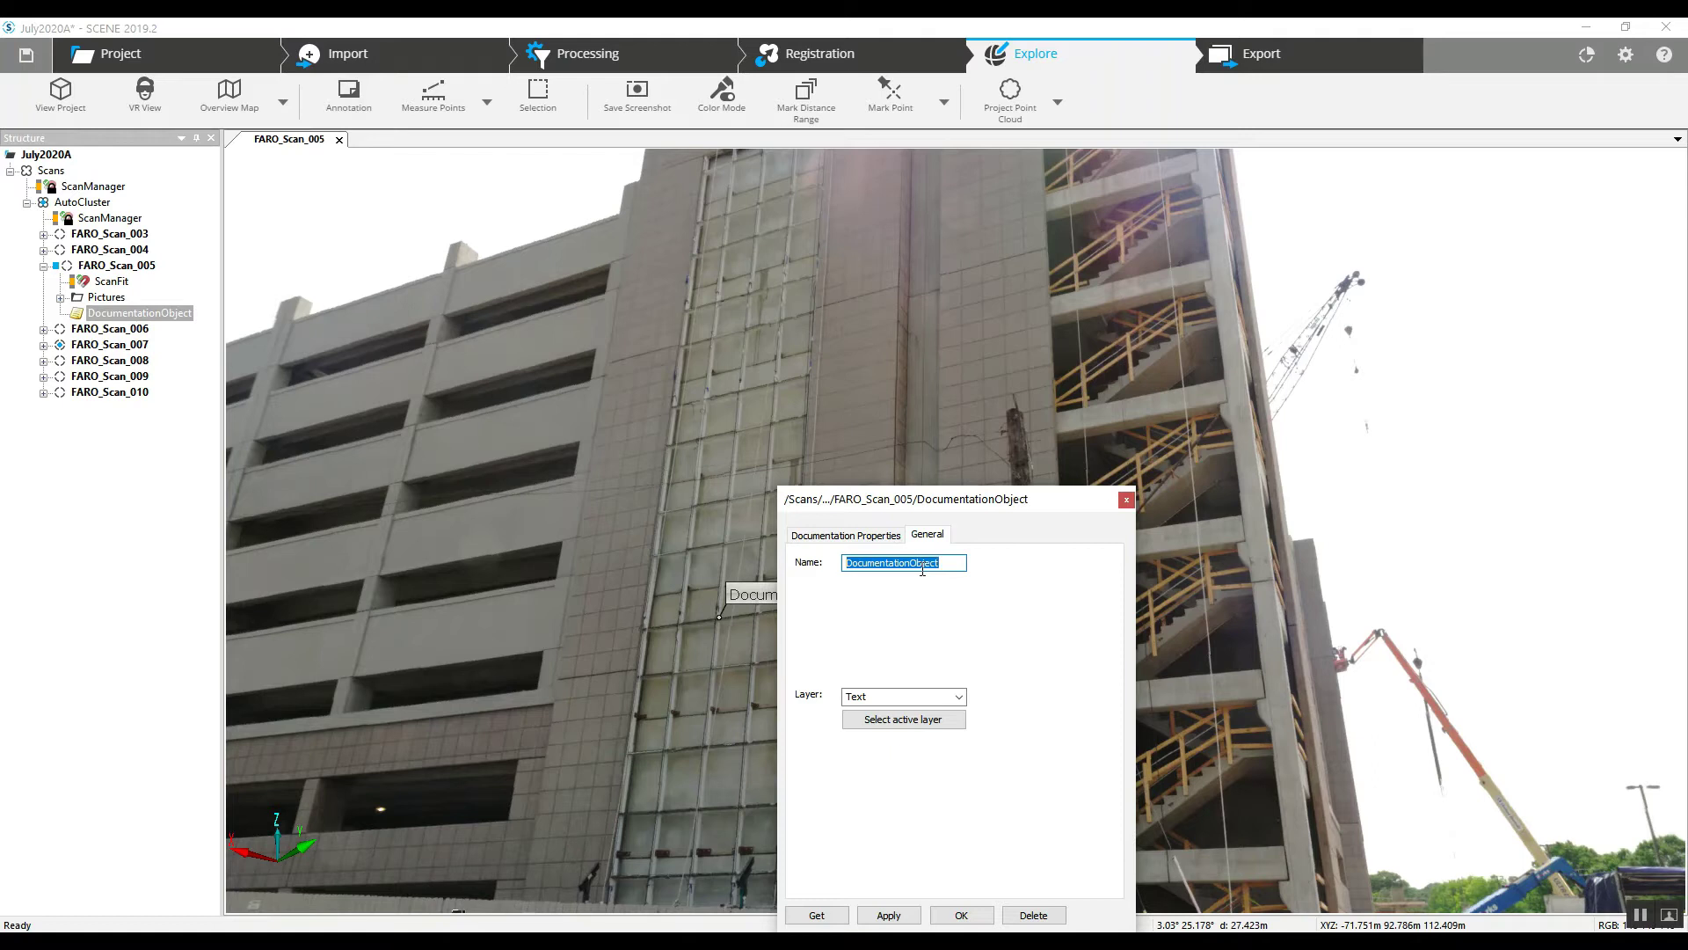
pyautogui.write('Lattice')
pyautogui.click(888, 915)
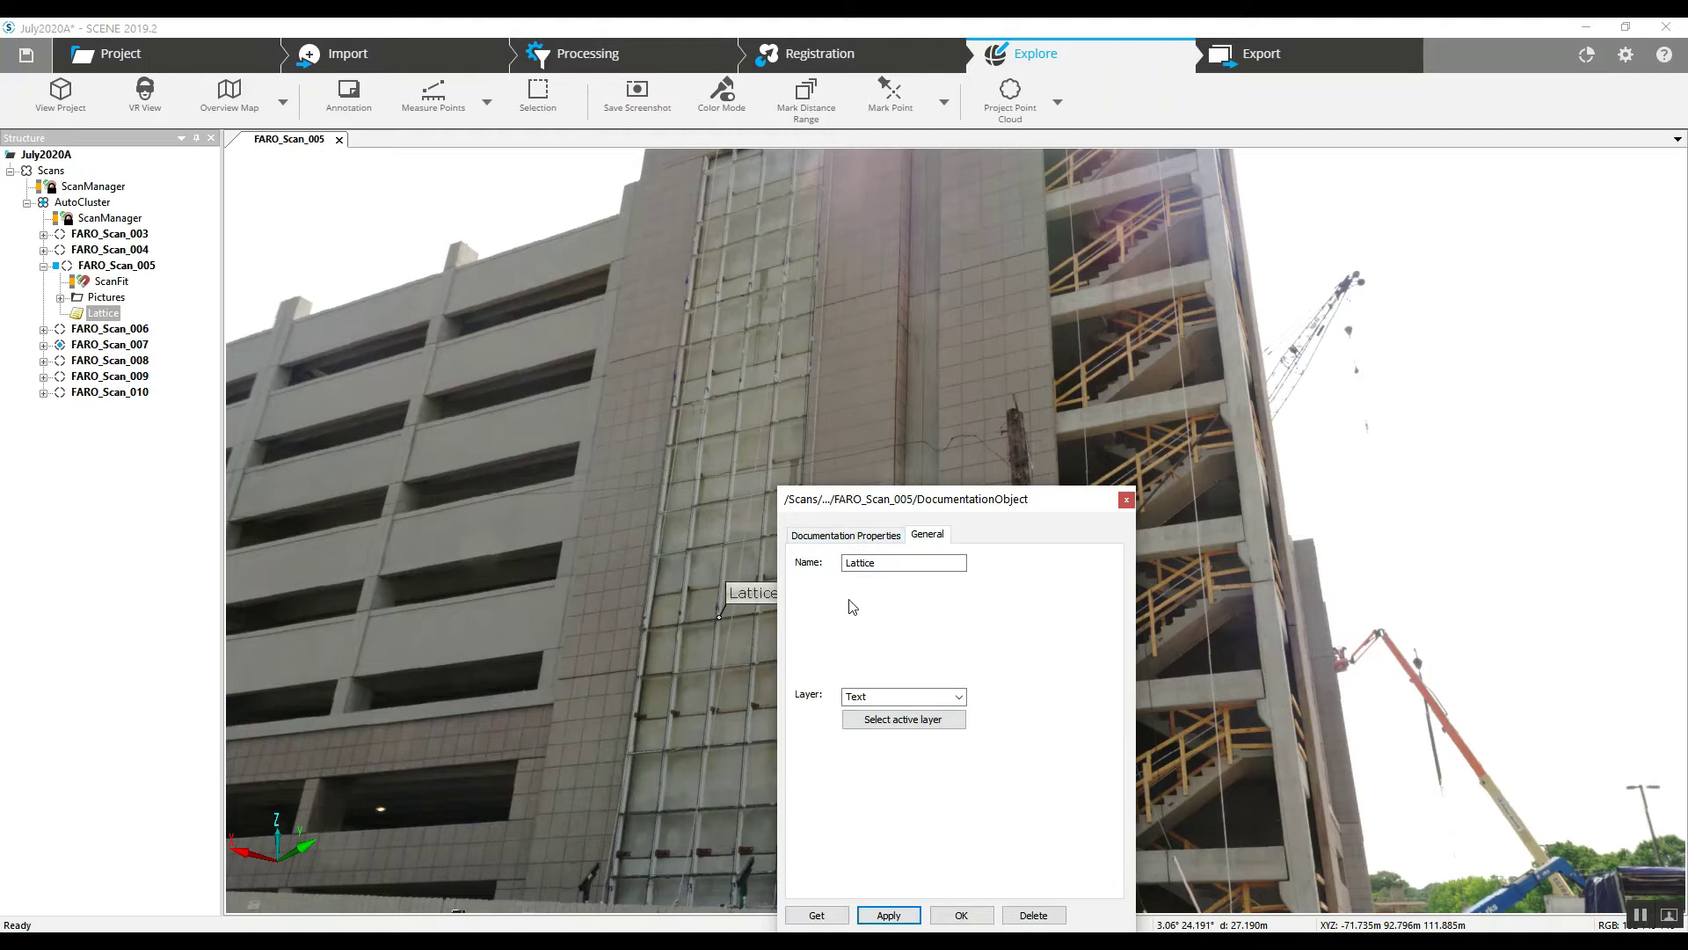
# Try to give the Lattice annotation the description "Steal 1/4 in Diameter".
pyautogui.click(861, 534)
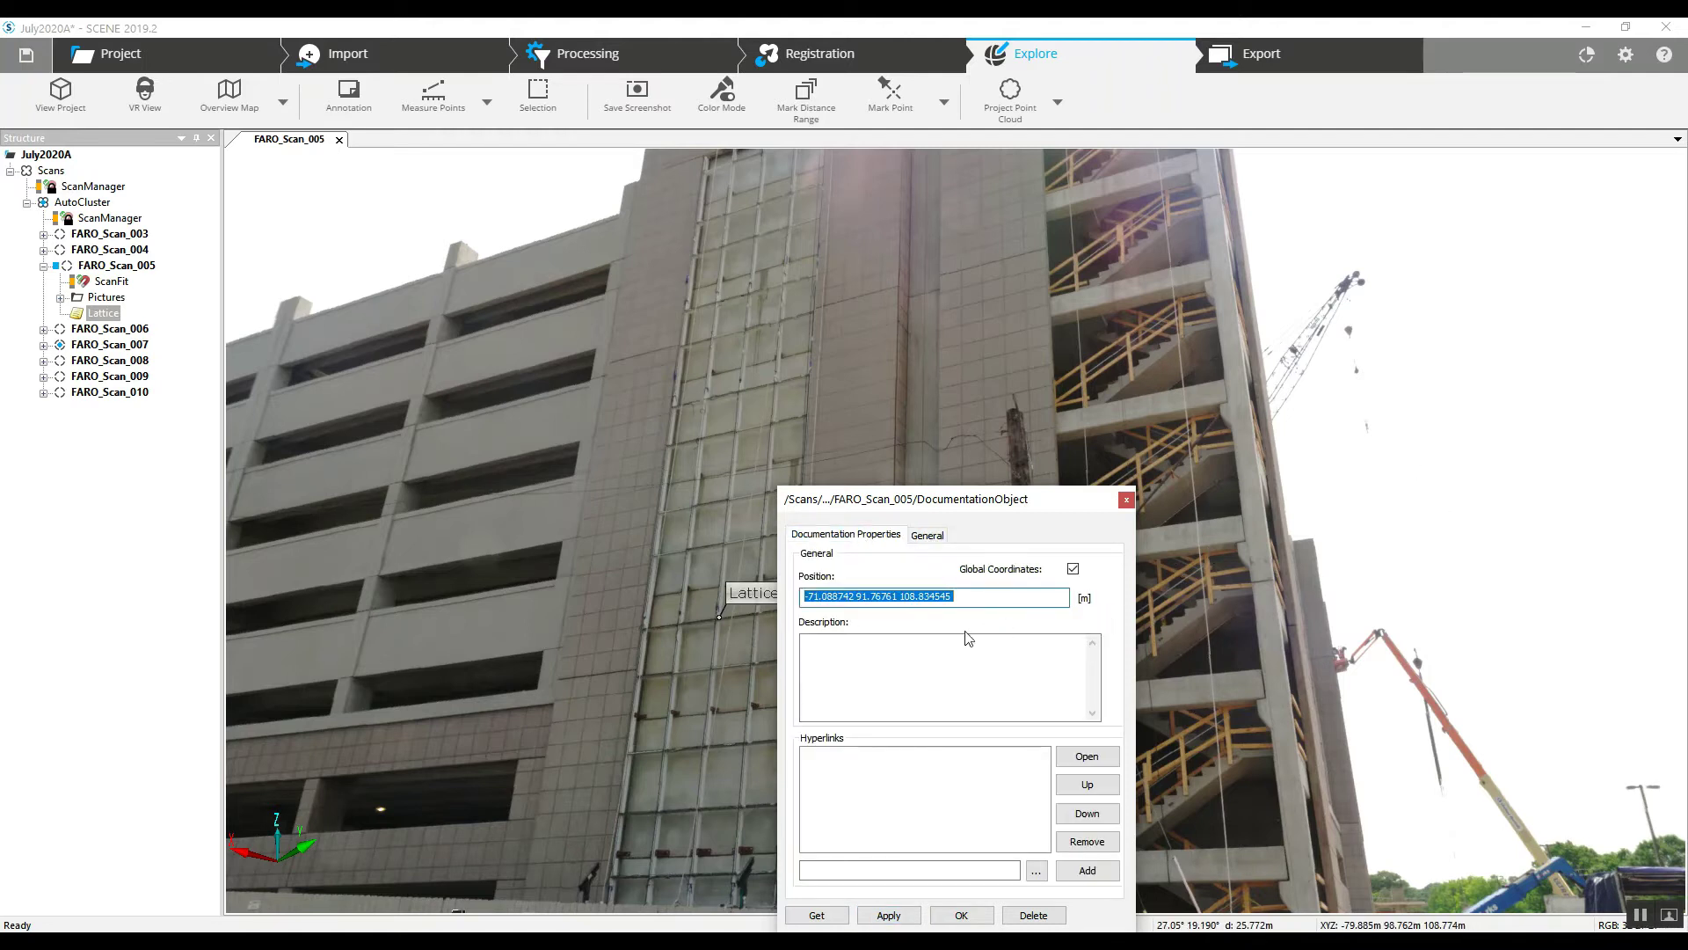
pyautogui.click(895, 666)
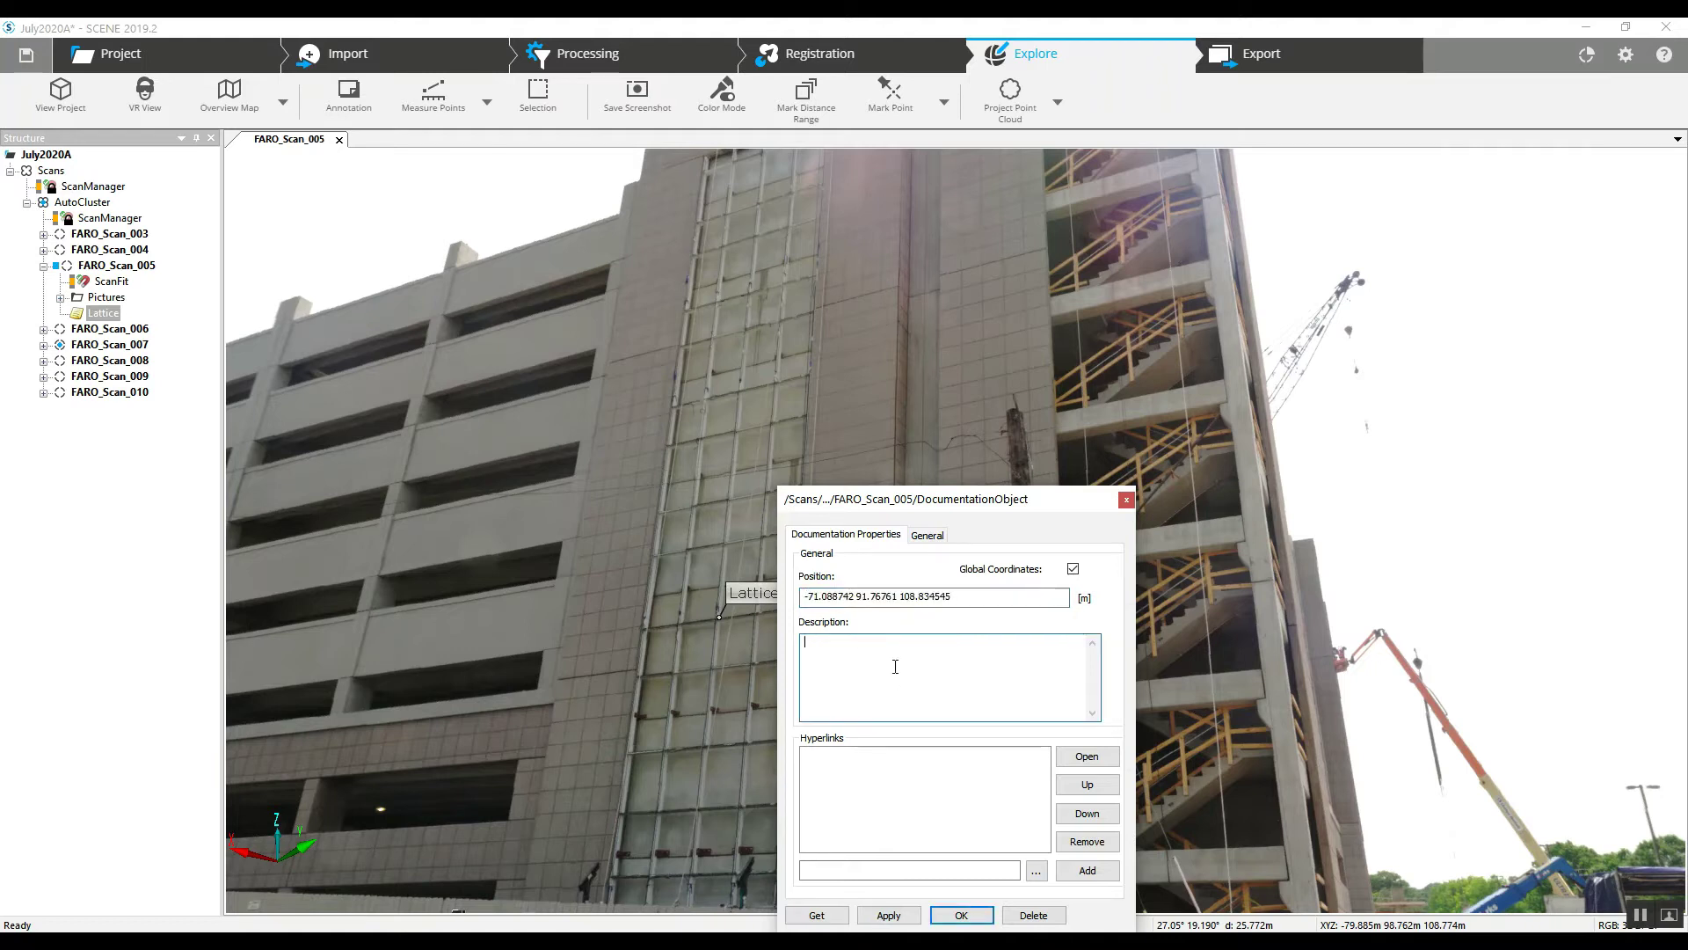
pyautogui.write('Steal 1/4 in Diameter')
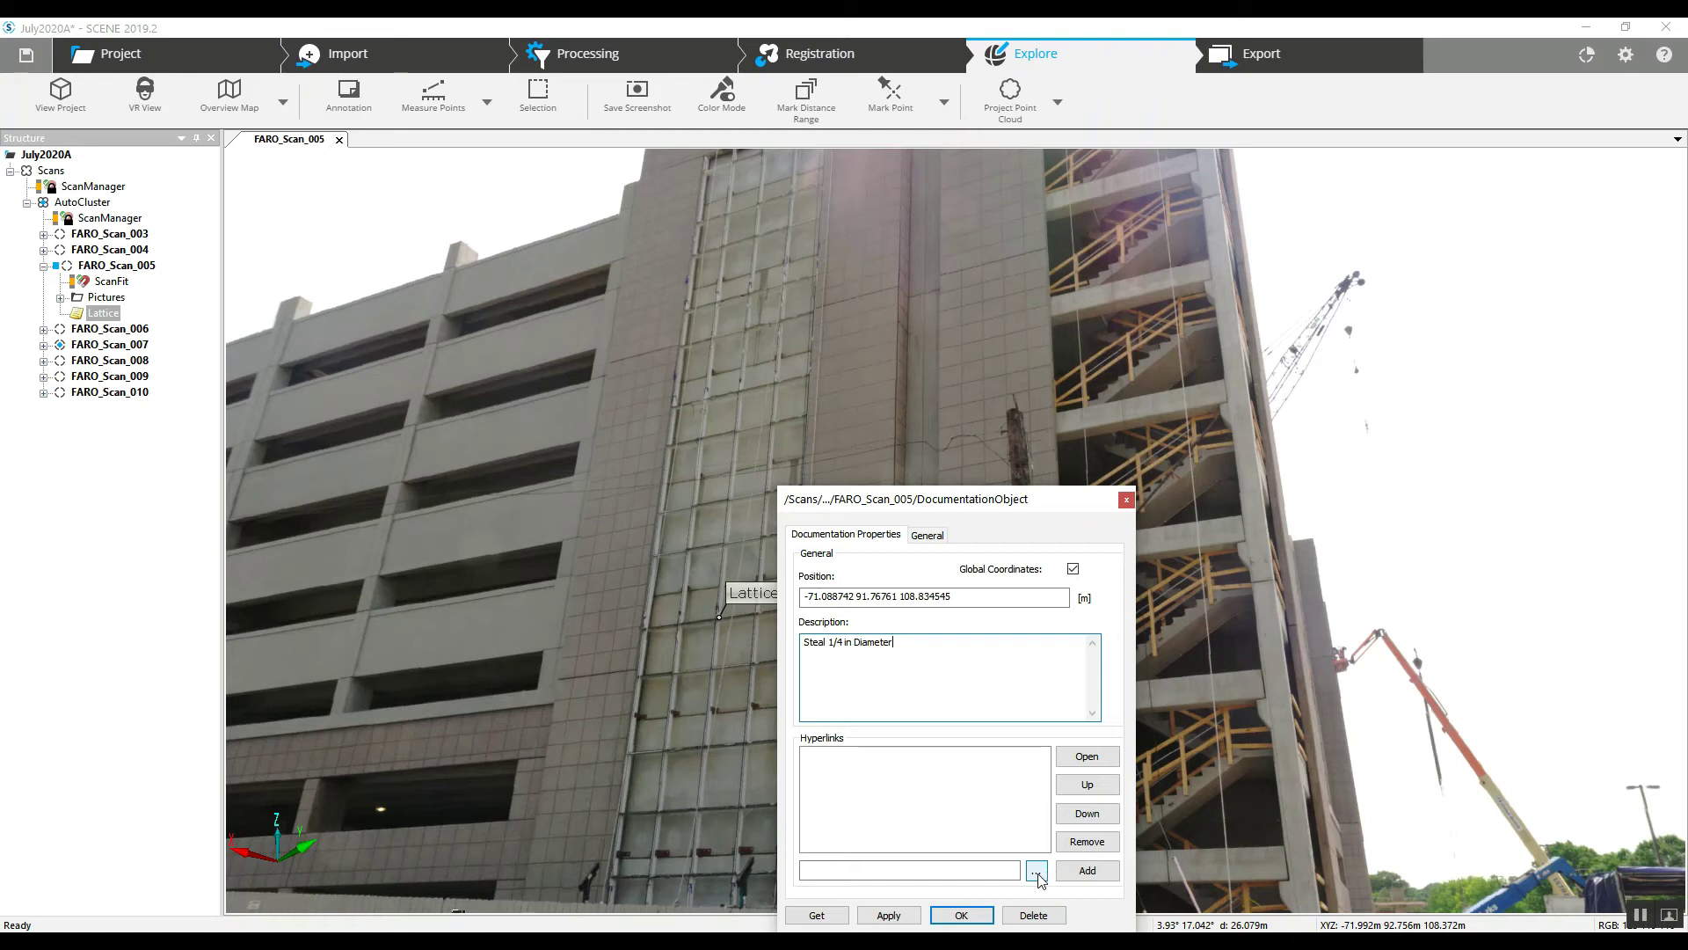
# Attach Screenshots.JPG from the July2020A folder as a hyperlink to the Lattice annotation and accept its properties.
pyautogui.click(1037, 872)
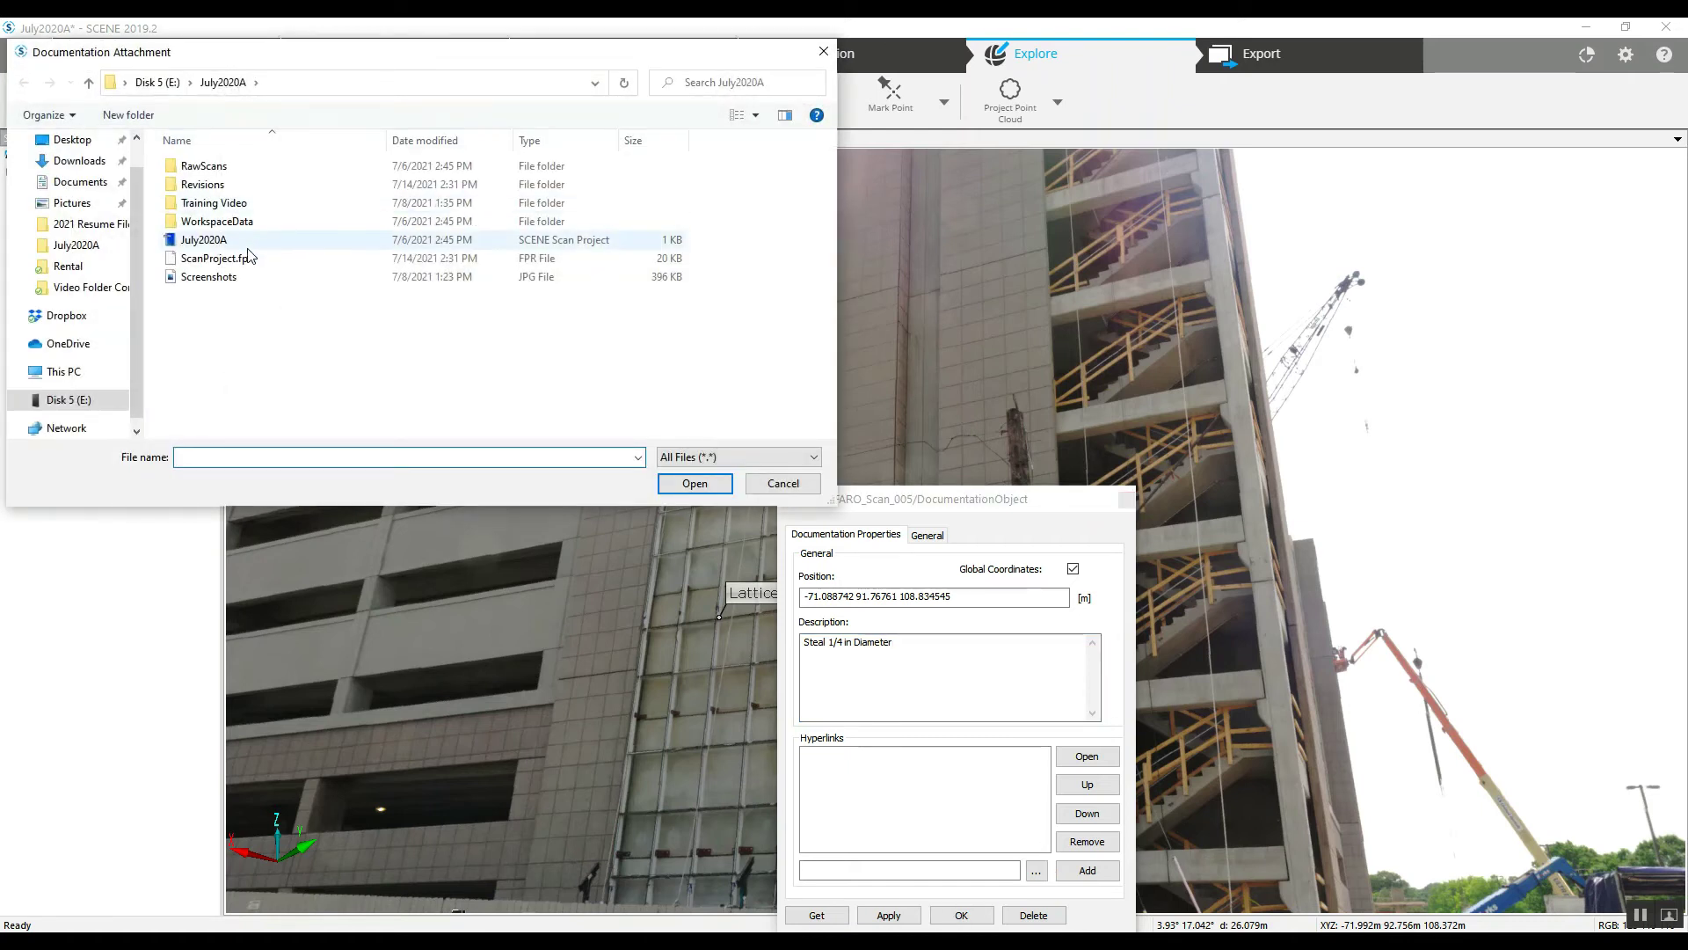
pyautogui.doubleClick(217, 278)
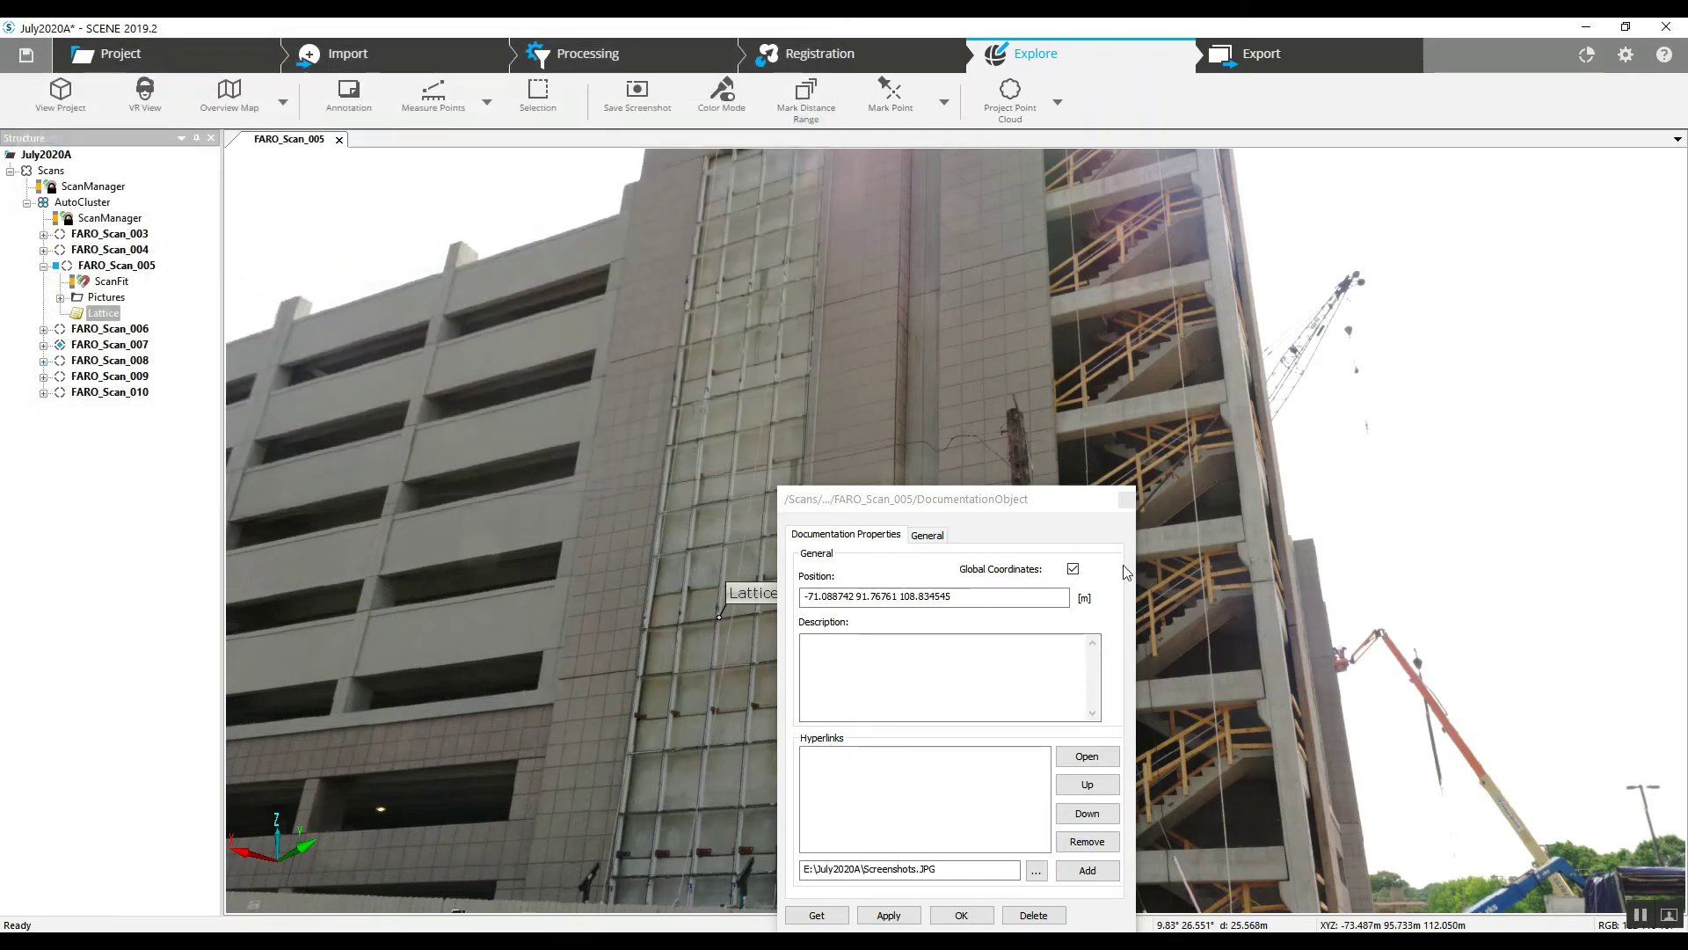
pyautogui.click(1084, 870)
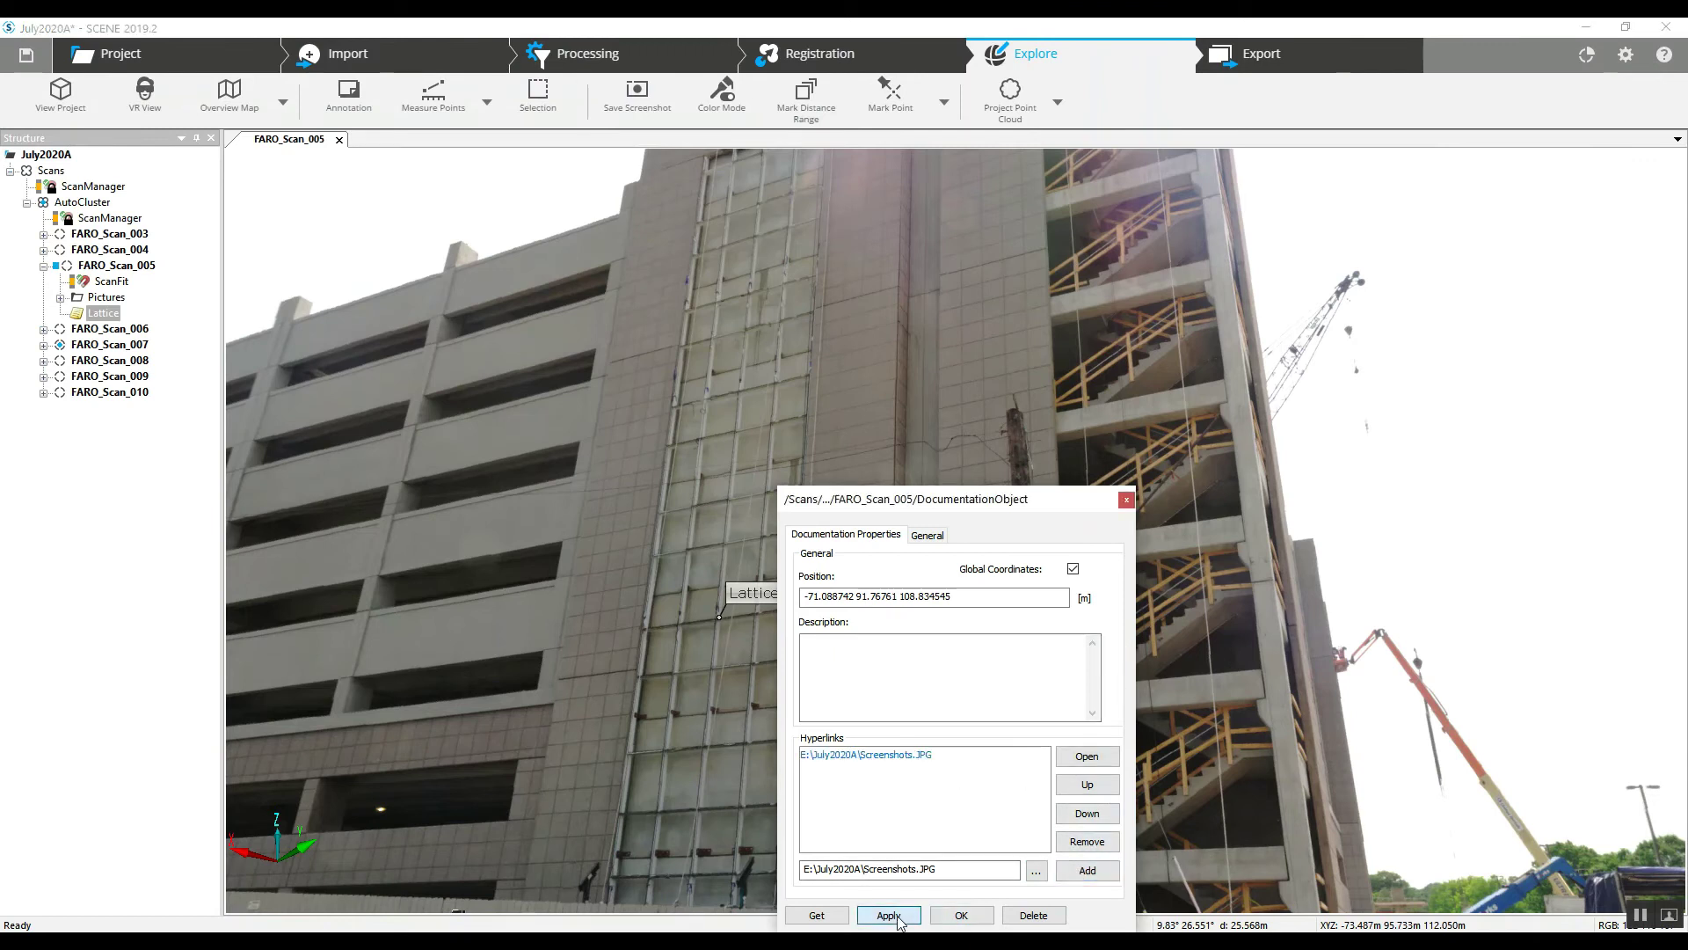
pyautogui.click(960, 915)
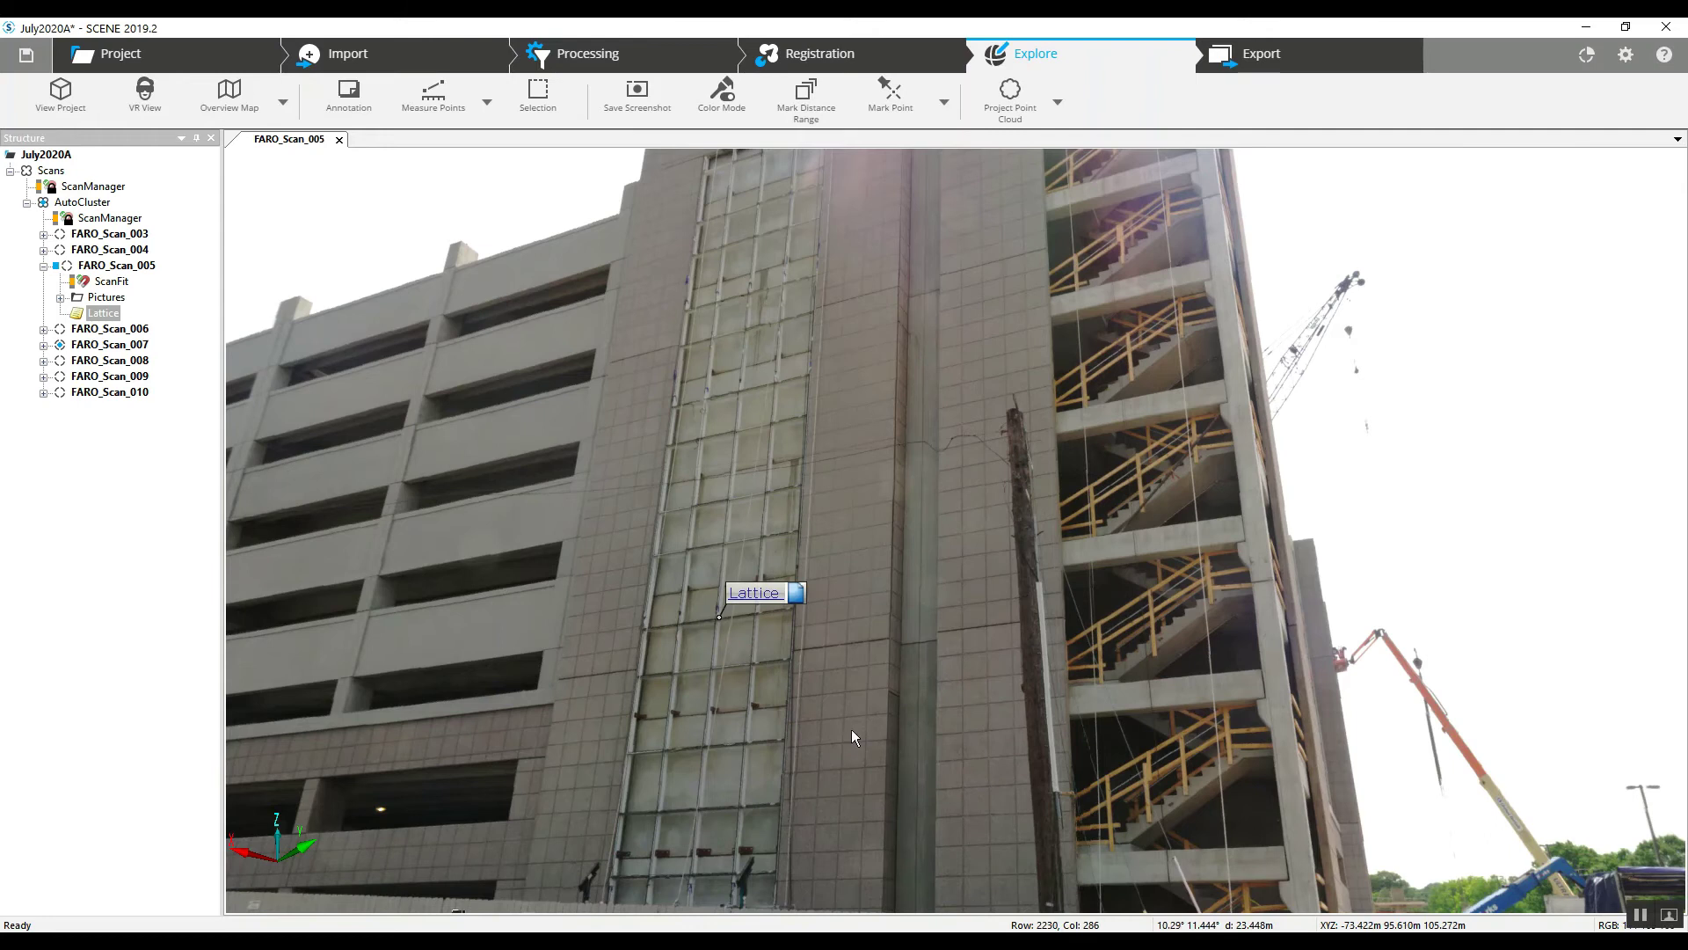
# Open the image linked to the Lattice annotation twice to check the hyperlink, closing the image viewer each time.
pyautogui.click(762, 594)
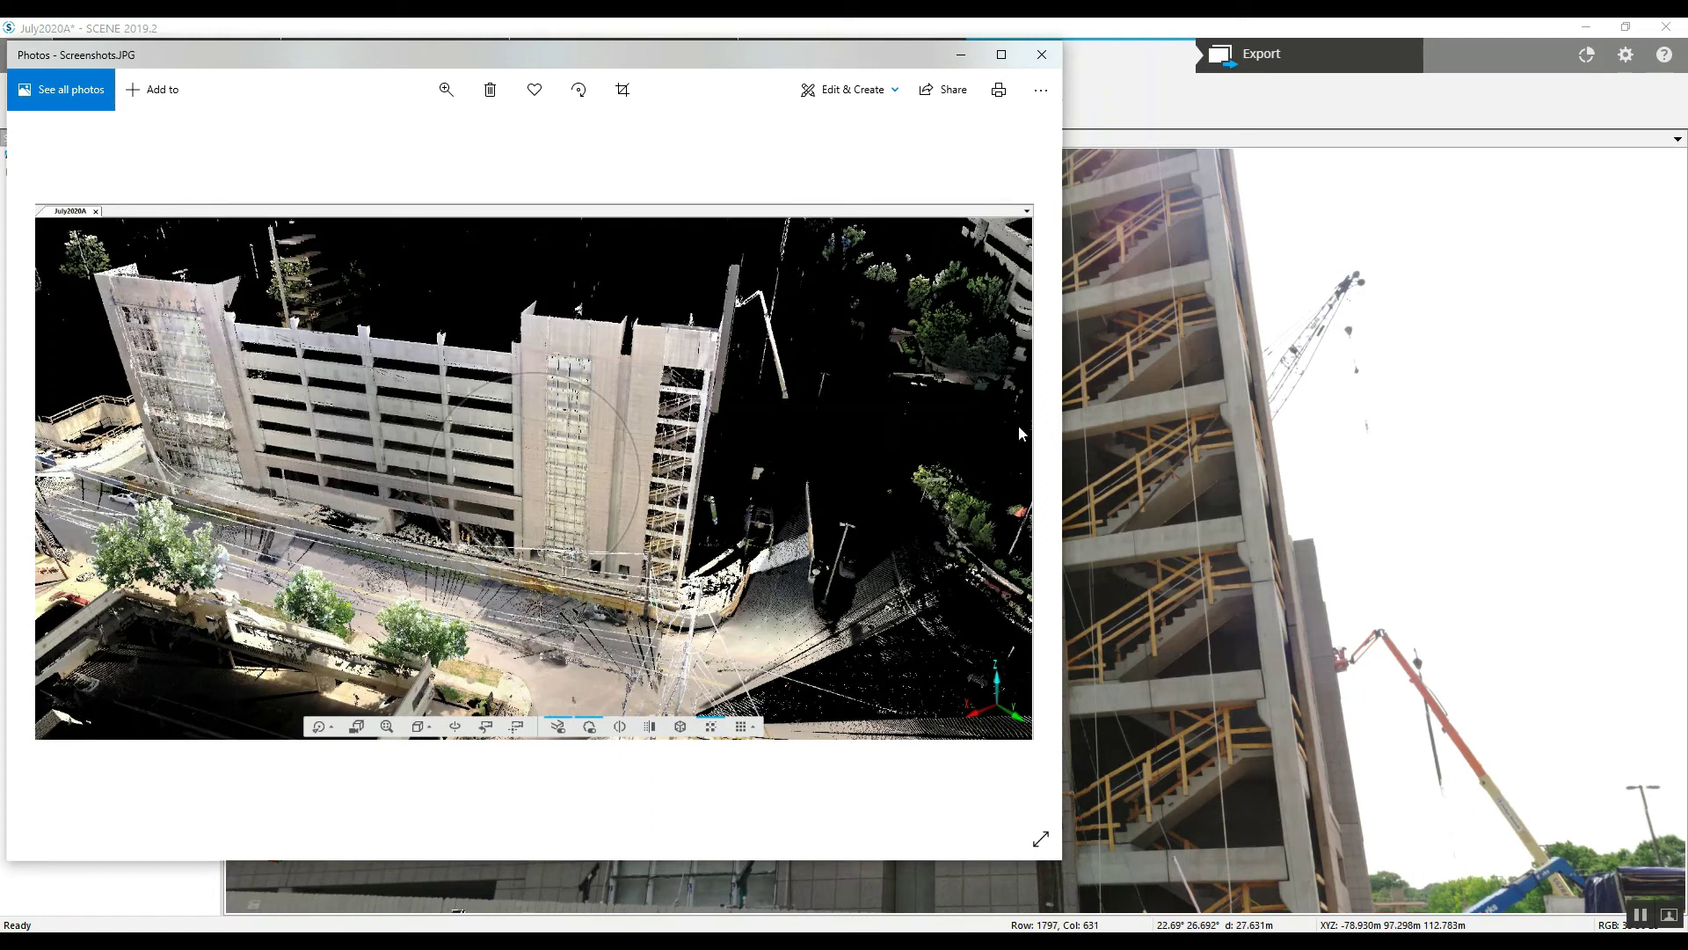
pyautogui.click(1041, 57)
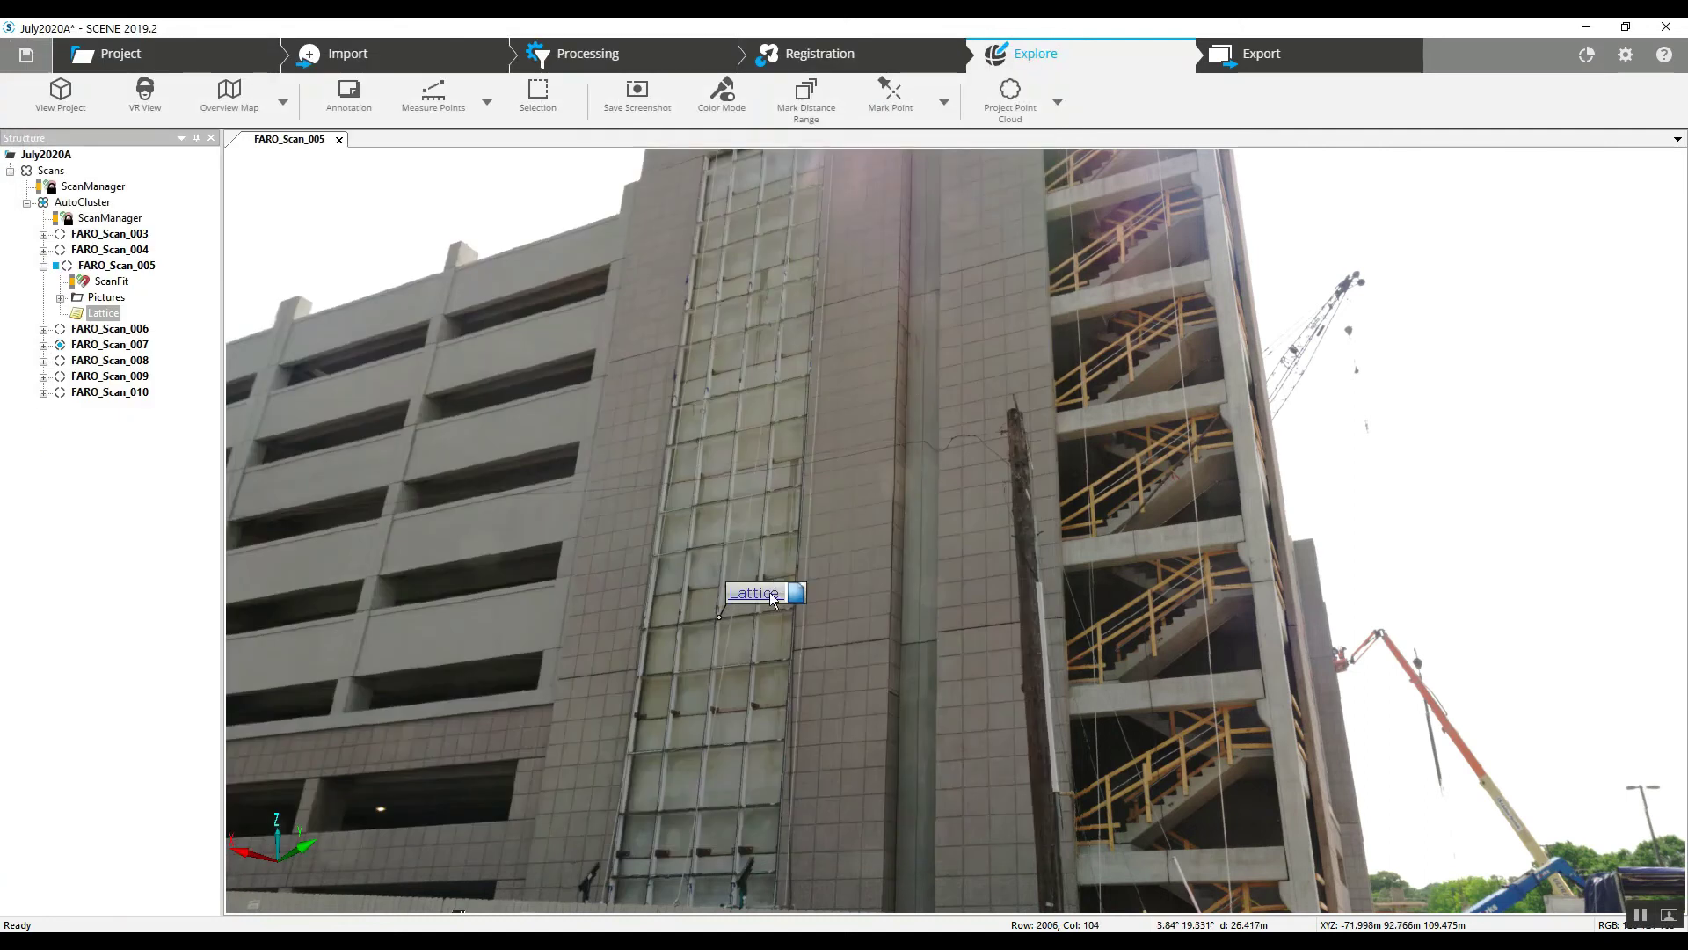
pyautogui.click(741, 596)
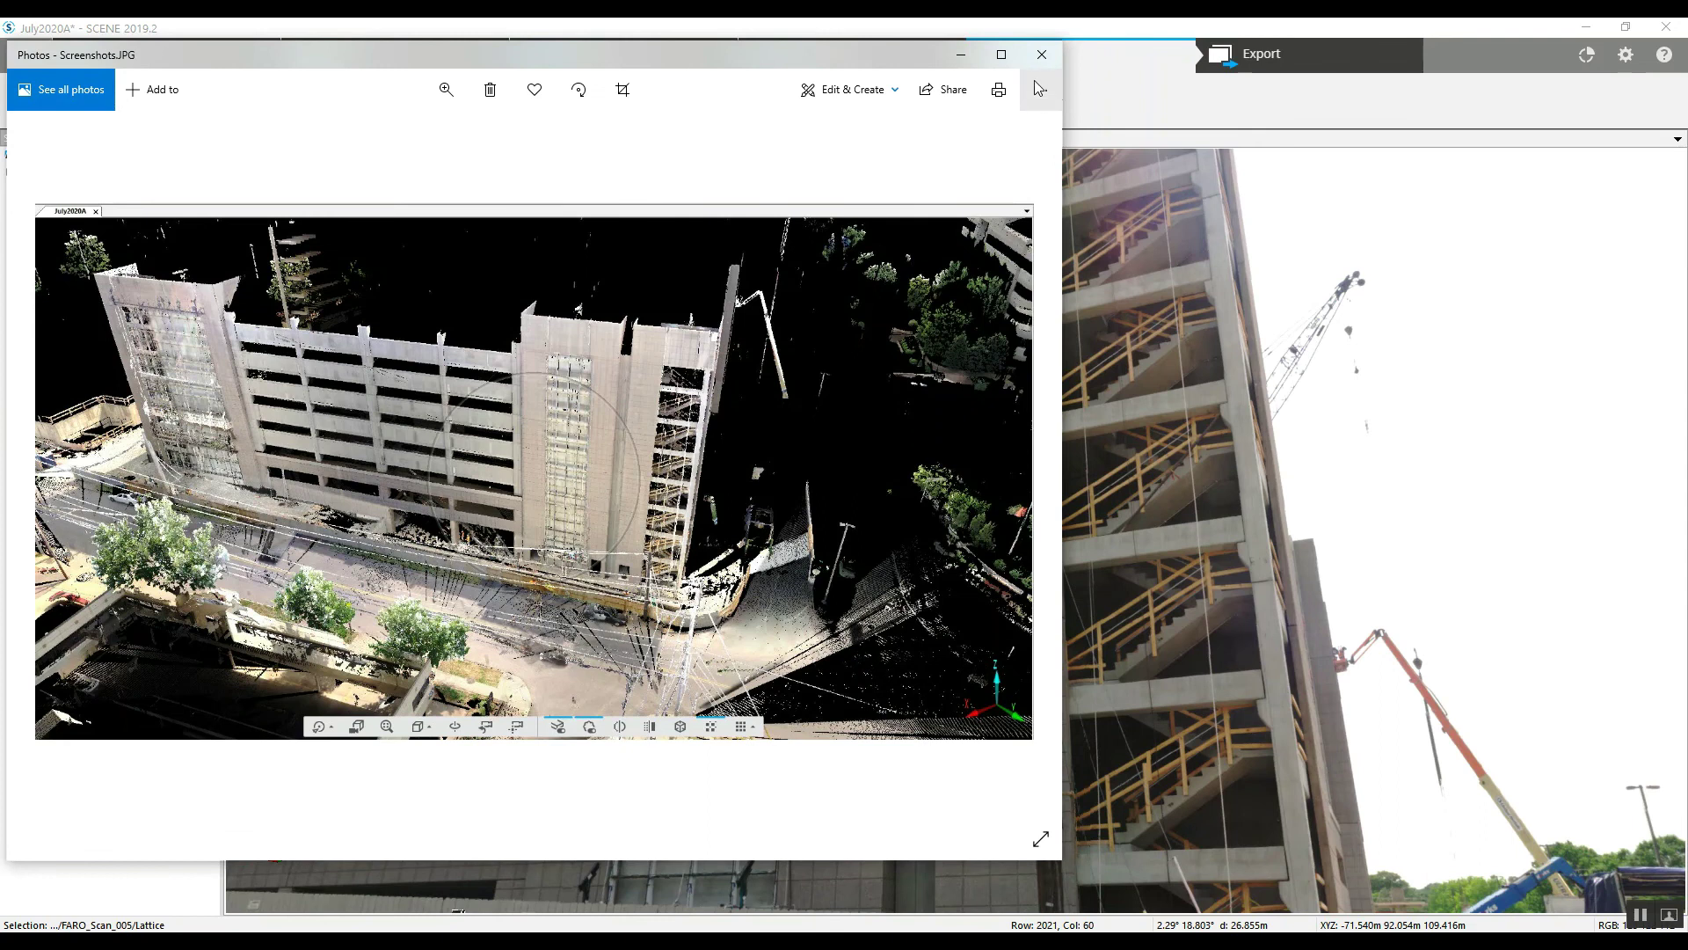
pyautogui.click(1041, 55)
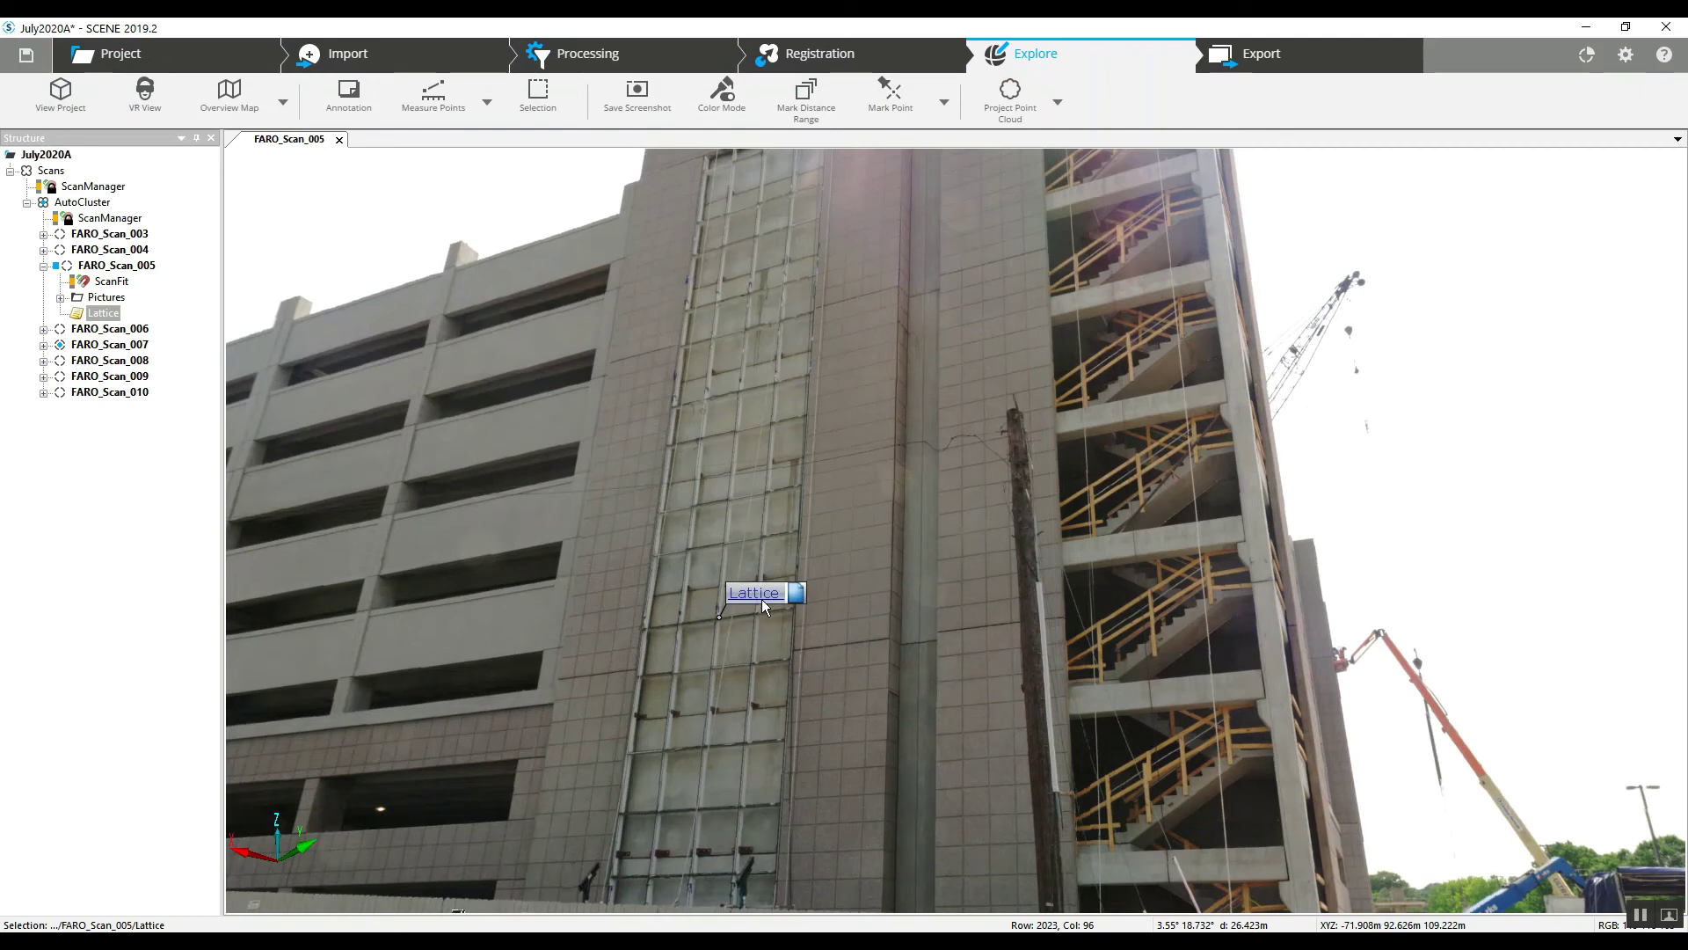
pyautogui.moveTo(790, 768); pyautogui.dragTo(822, 719)
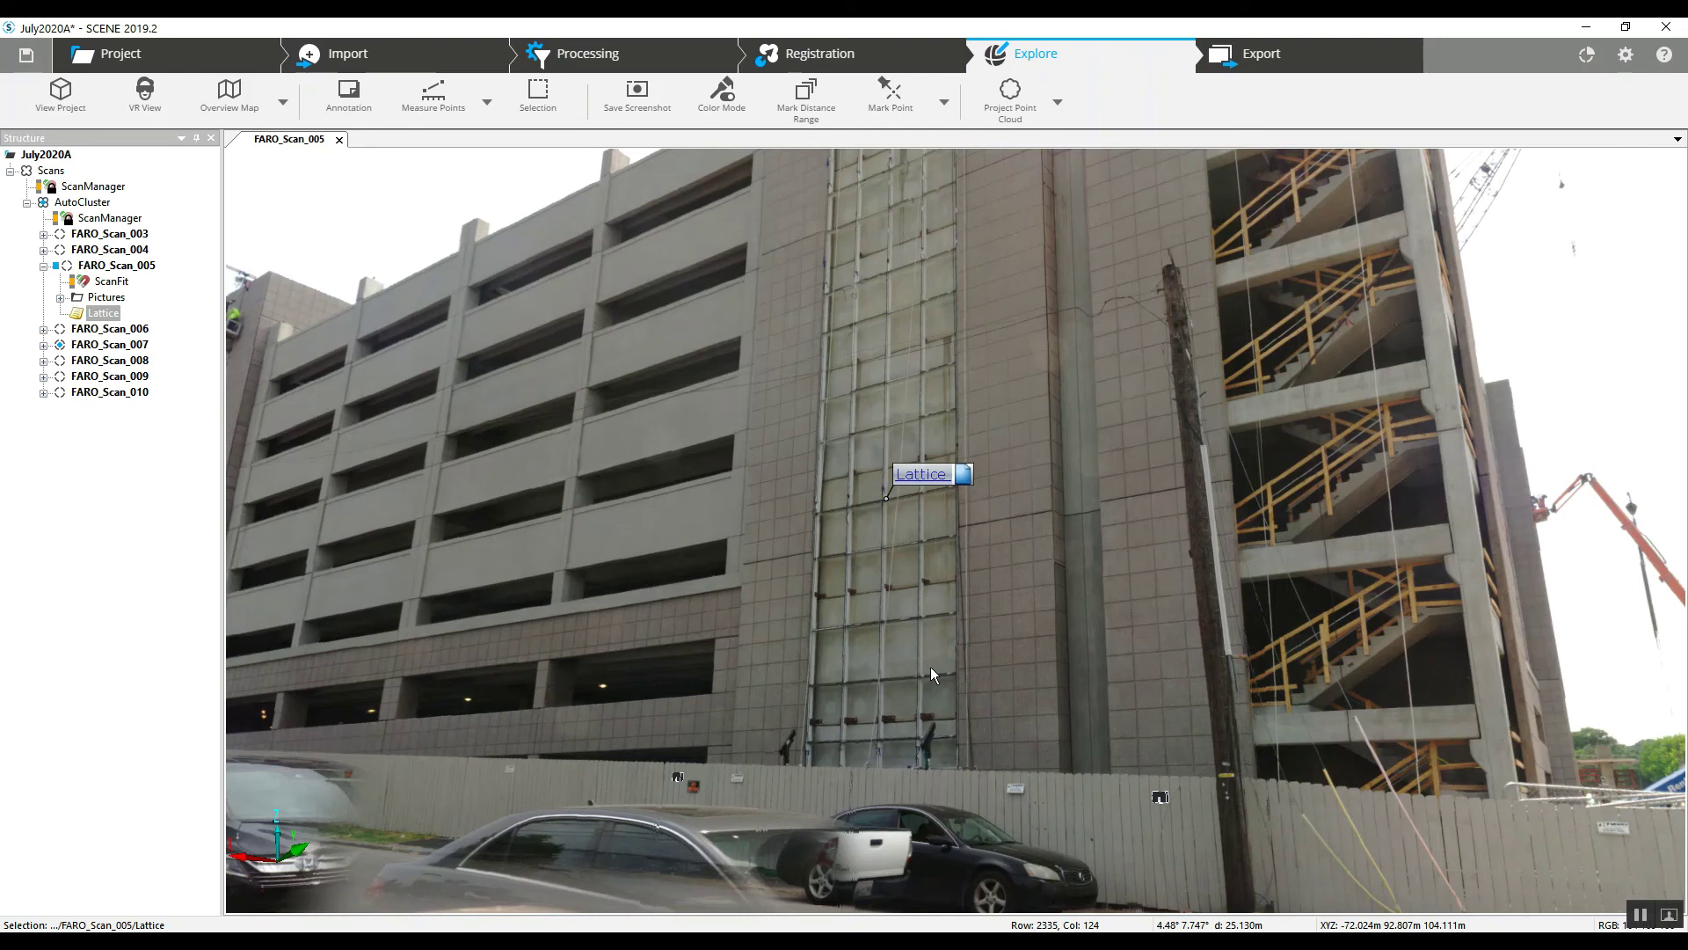
pyautogui.moveTo(1018, 630); pyautogui.dragTo(974, 647)
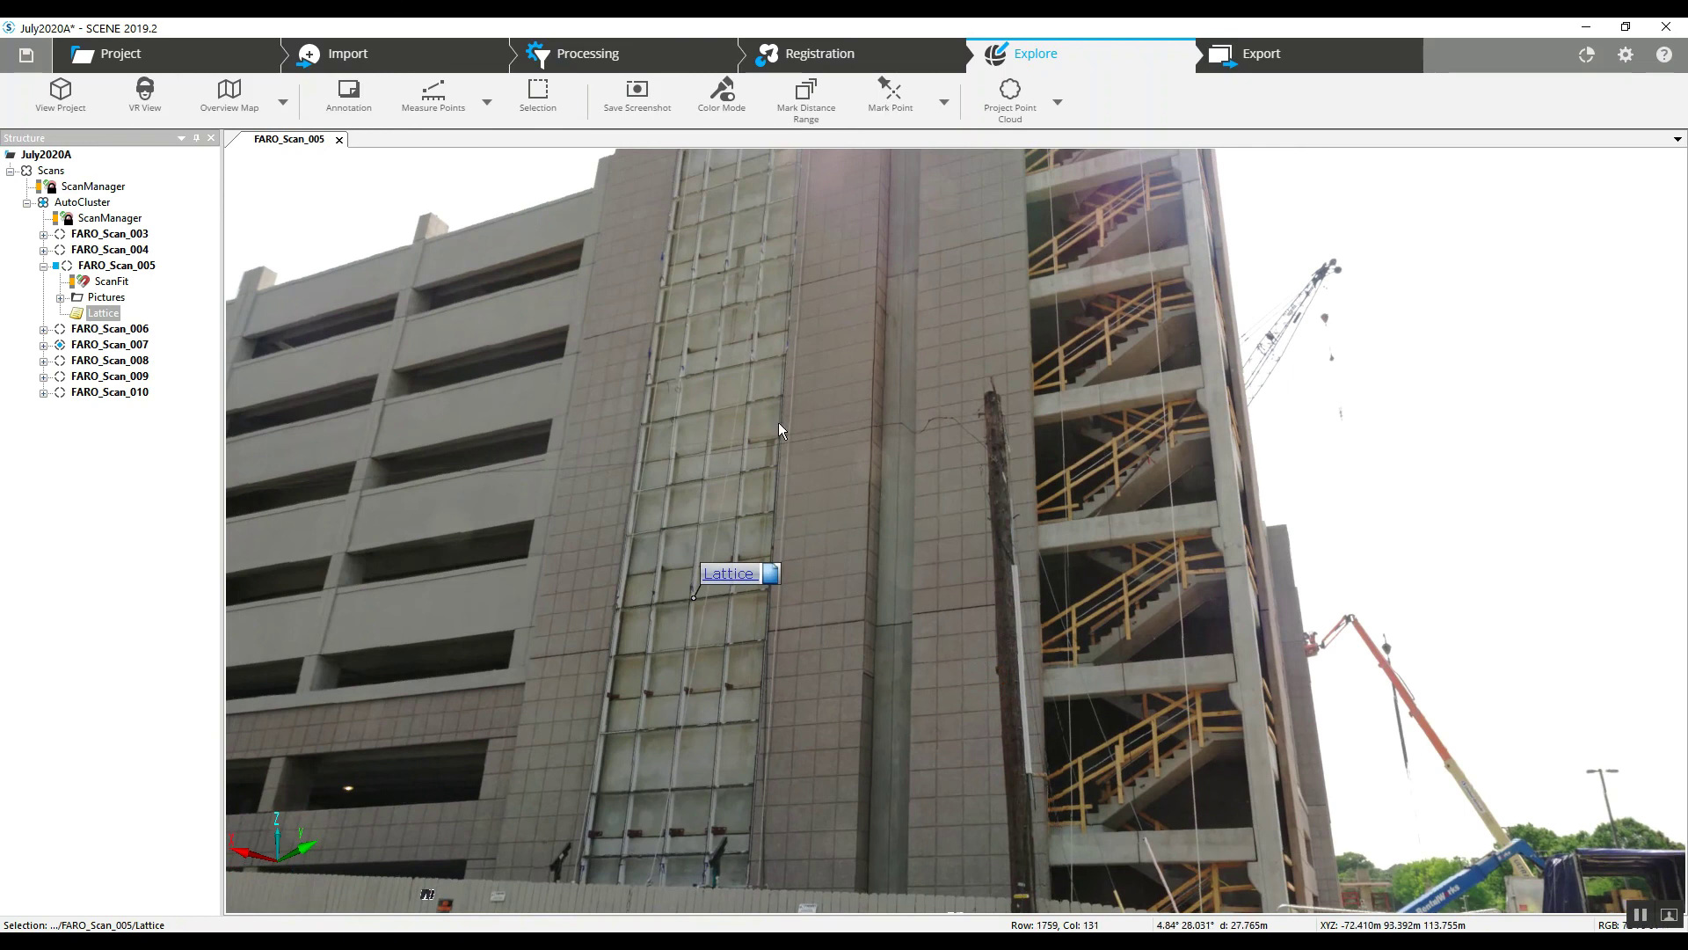
pyautogui.moveTo(790, 494); pyautogui.dragTo(794, 479)
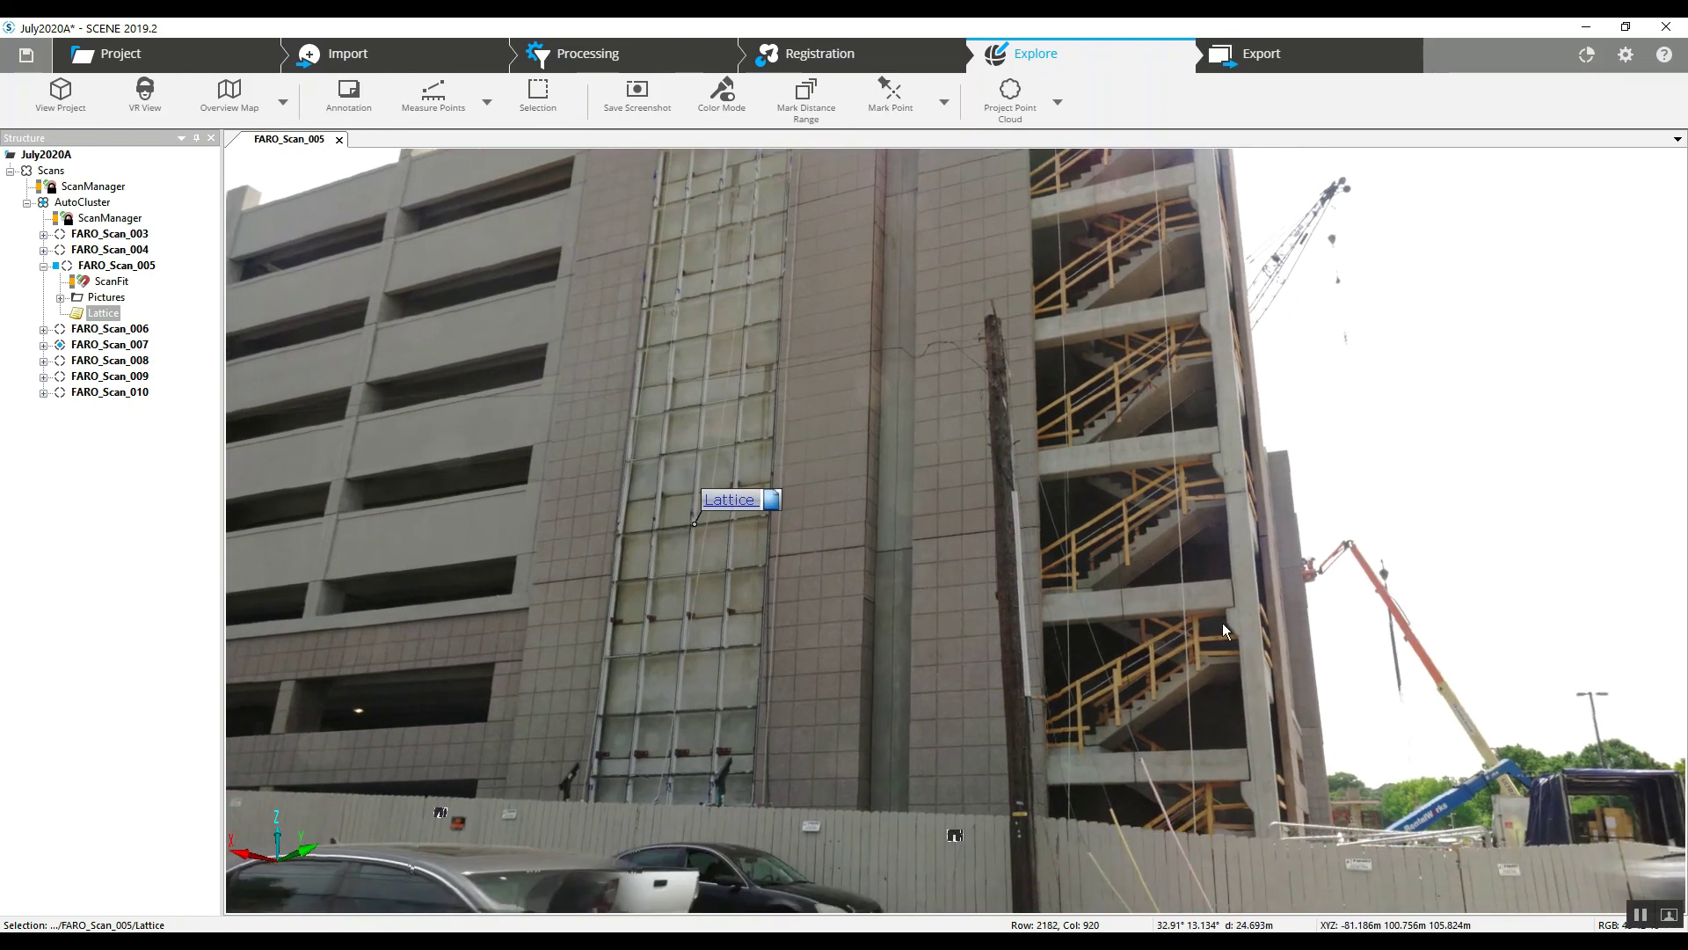